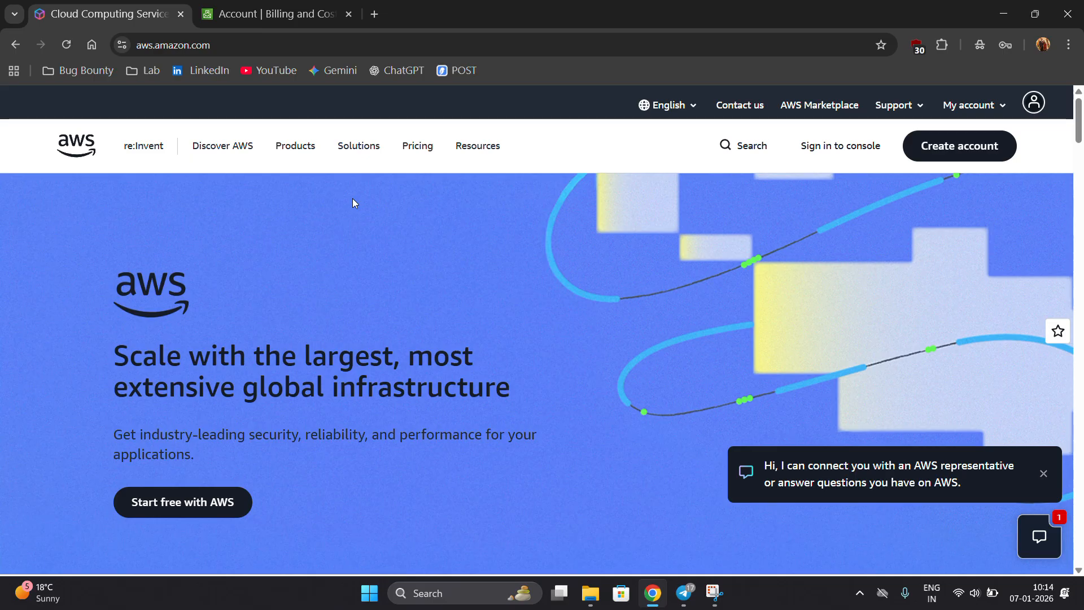
Step: Go to the AWS console sign-in from the AWS website and open the IAM service
left_click(814, 146)
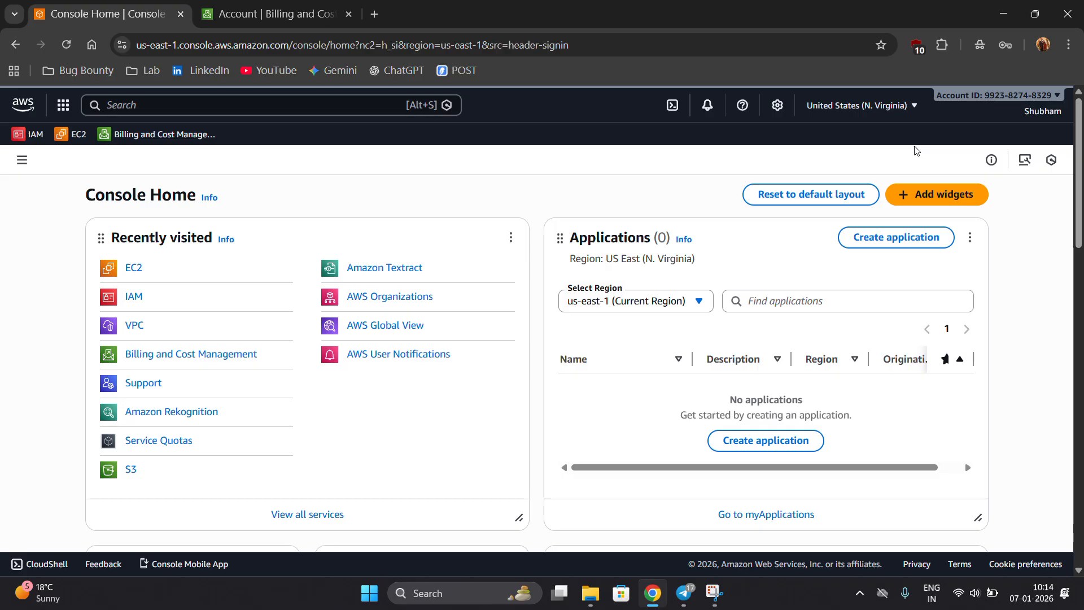
left_click(213, 111)
type("IAM")
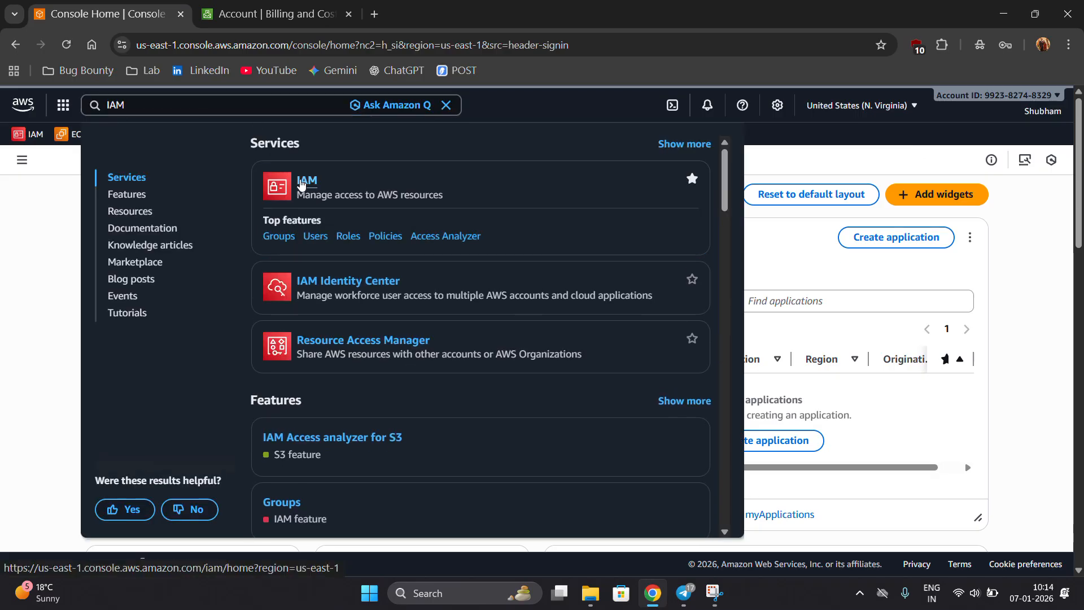
left_click(300, 181)
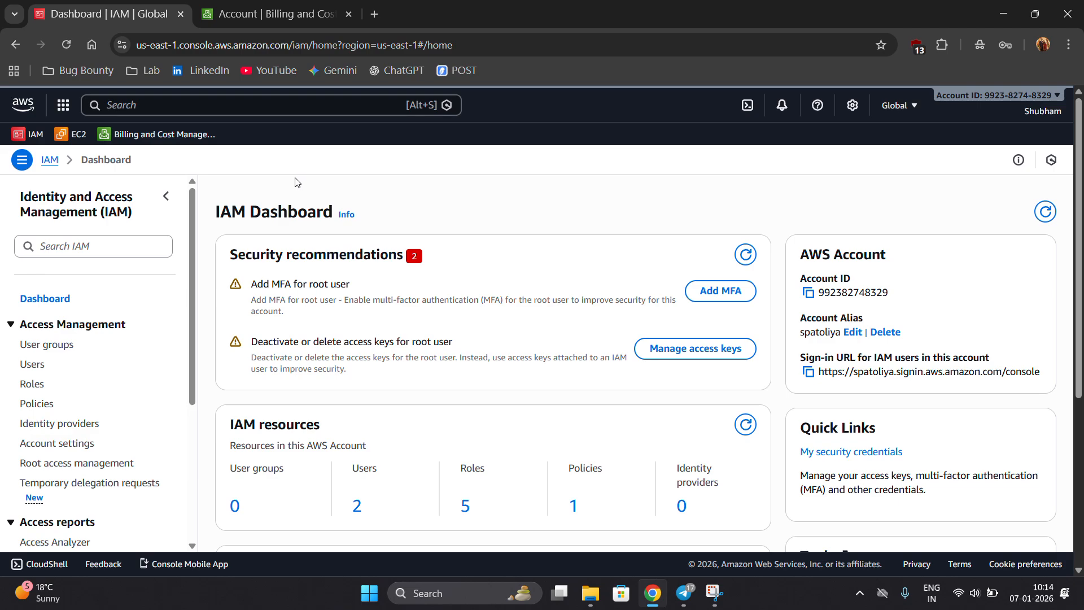
Step: Start creating a new IAM user from the Users list with the user name Admin
left_click(32, 366)
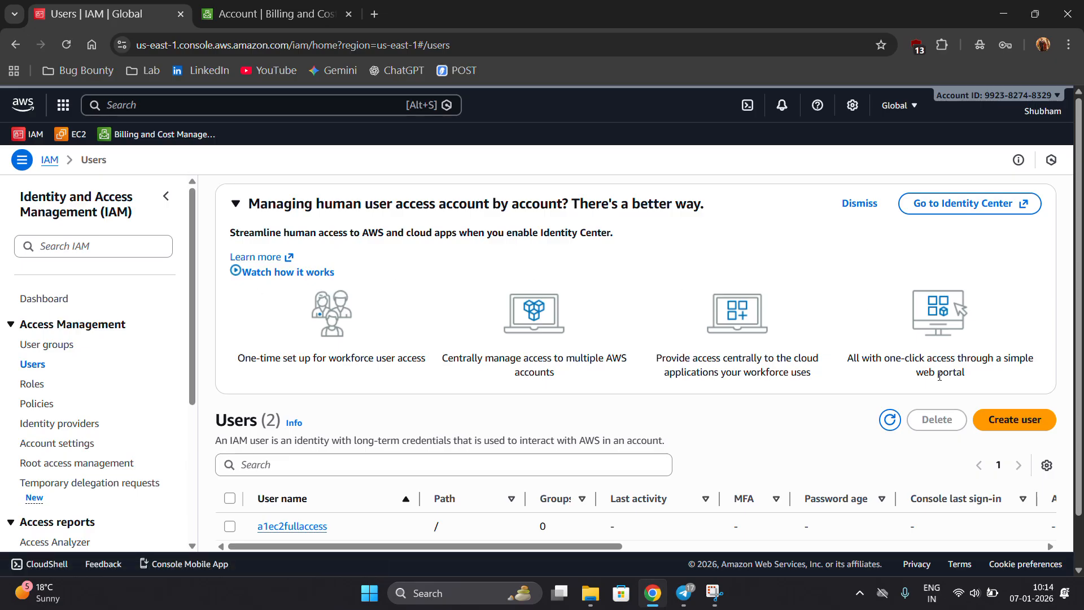
scroll(939, 376, "down", 1)
left_click(995, 367)
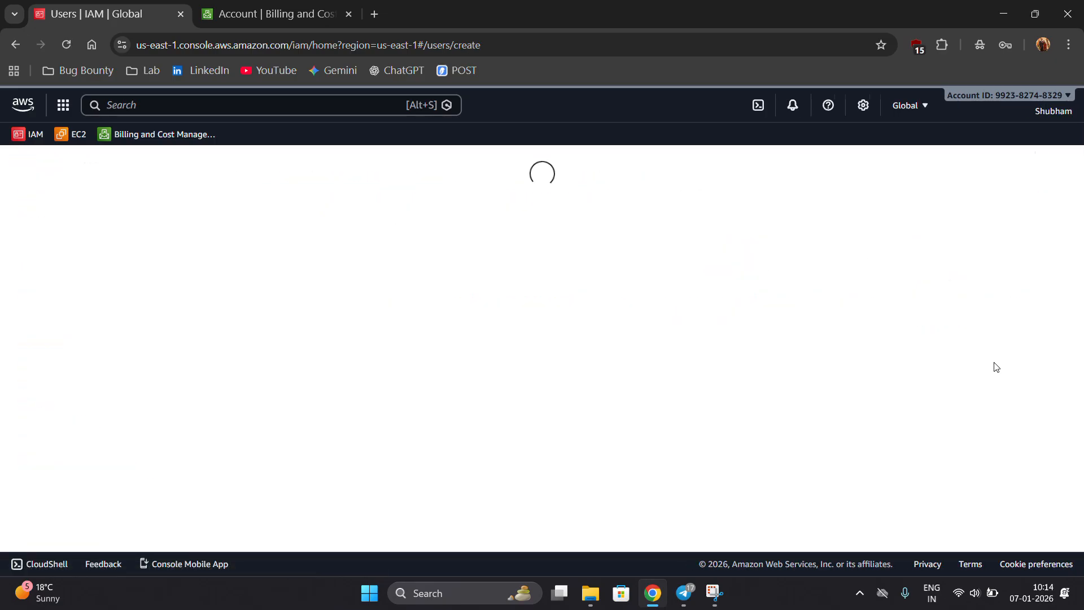
left_click(416, 307)
type("Admin")
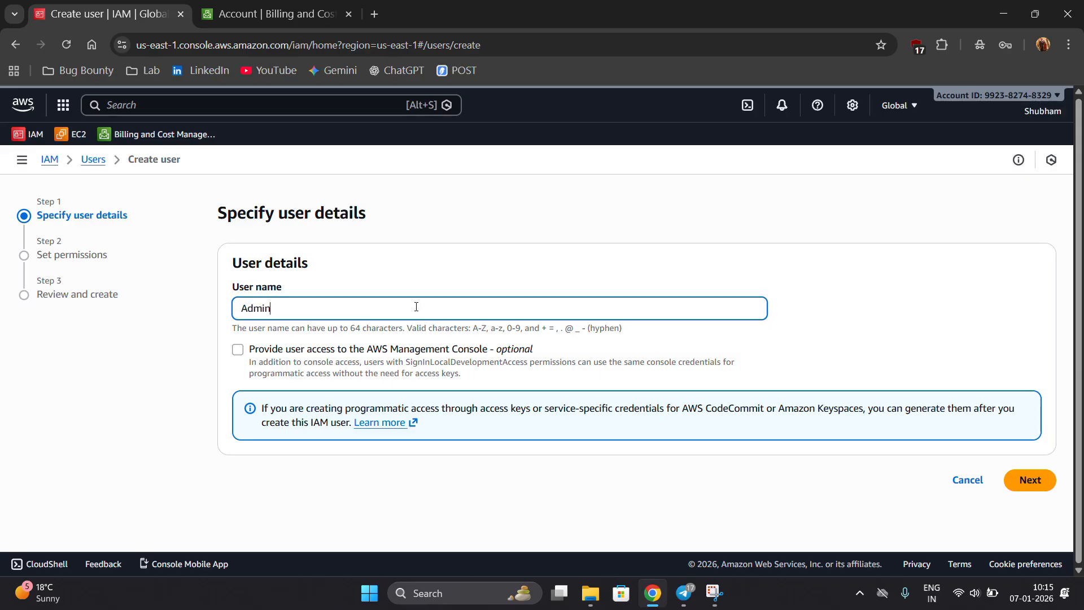
Step: Give the user Management Console access as an IAM user, keep the autogenerated password and forced password change, and proceed to permissions
left_click(237, 351)
scroll(678, 356, "down", 2)
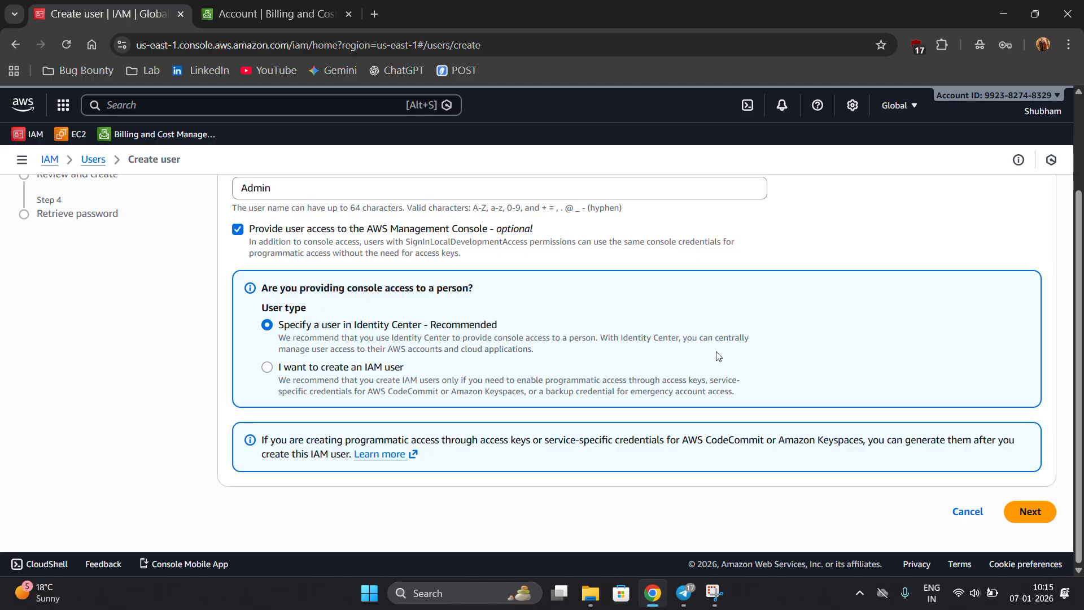
left_click(315, 370)
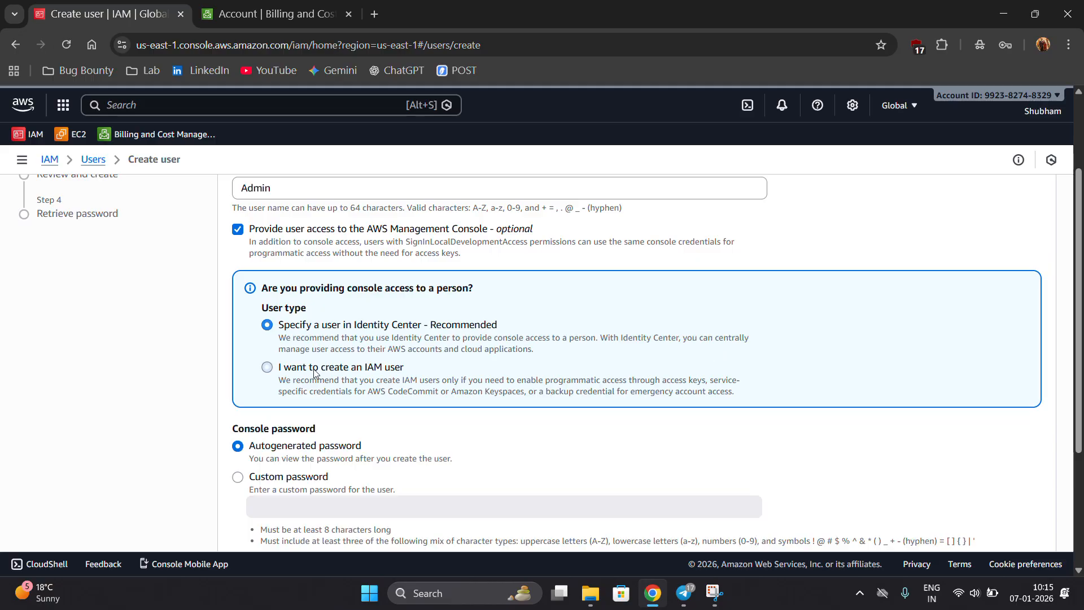
scroll(445, 368, "down", 2)
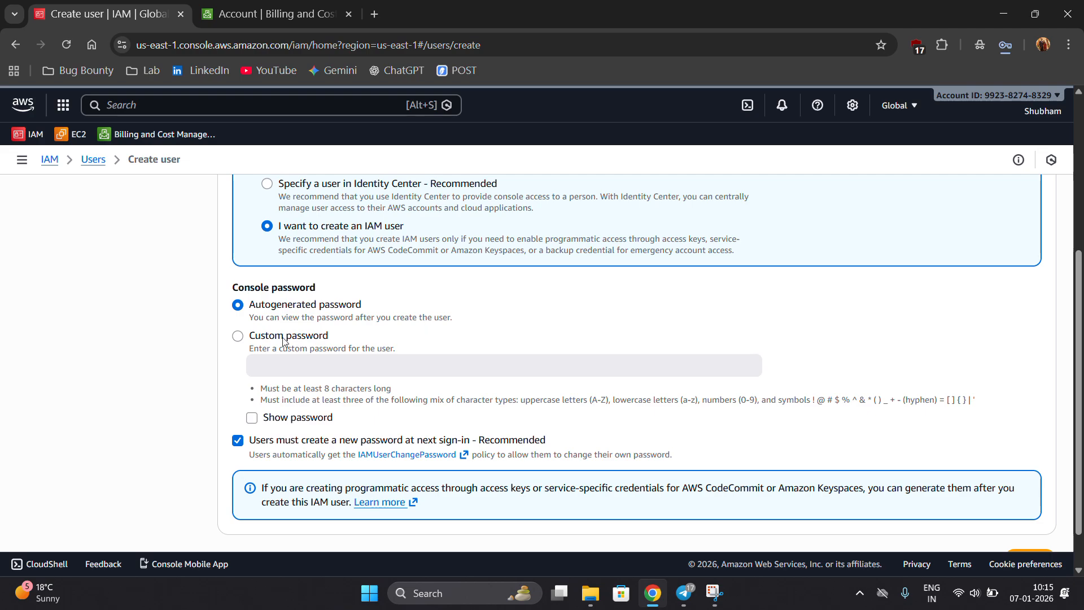
scroll(835, 387, "down", 1)
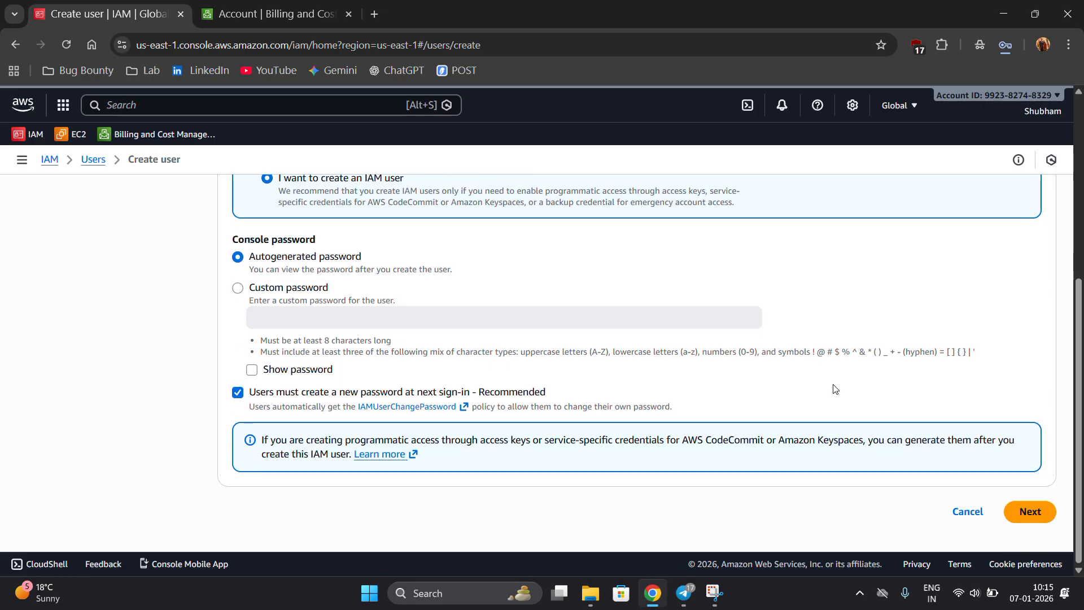
left_click(1022, 511)
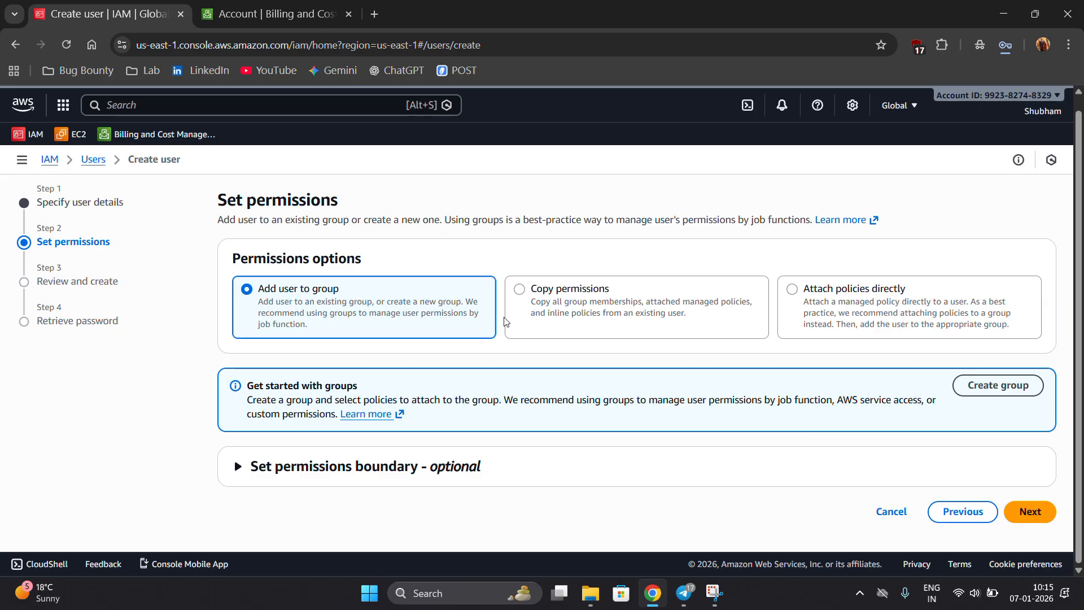
Step: Attach the AdministratorAccess policy directly to the new user, filtering the policies by "admin", and proceed to the review
left_click(811, 292)
scroll(291, 339, "down", 3)
scroll(317, 373, "down", 2)
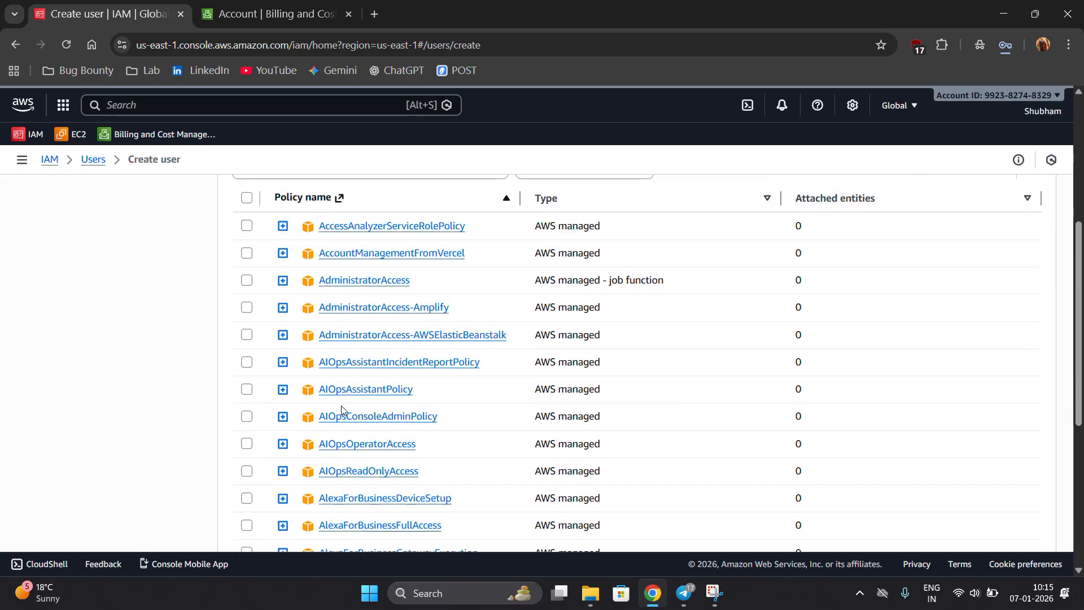
scroll(300, 310, "up", 2)
left_click(300, 310)
type("admin")
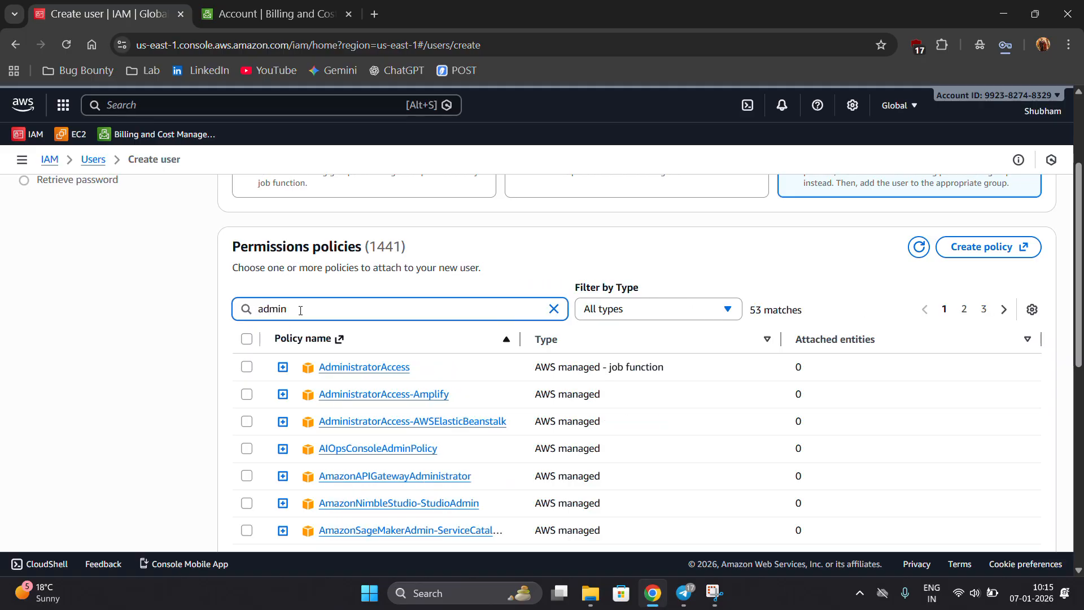
left_click(247, 371)
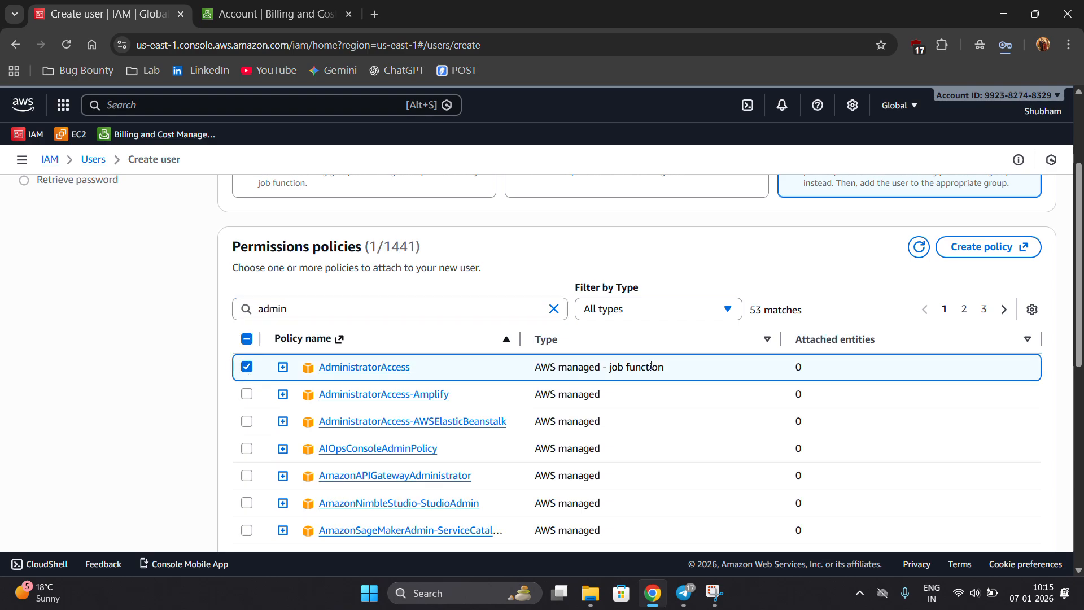
scroll(751, 362, "down", 4)
scroll(833, 375, "down", 4)
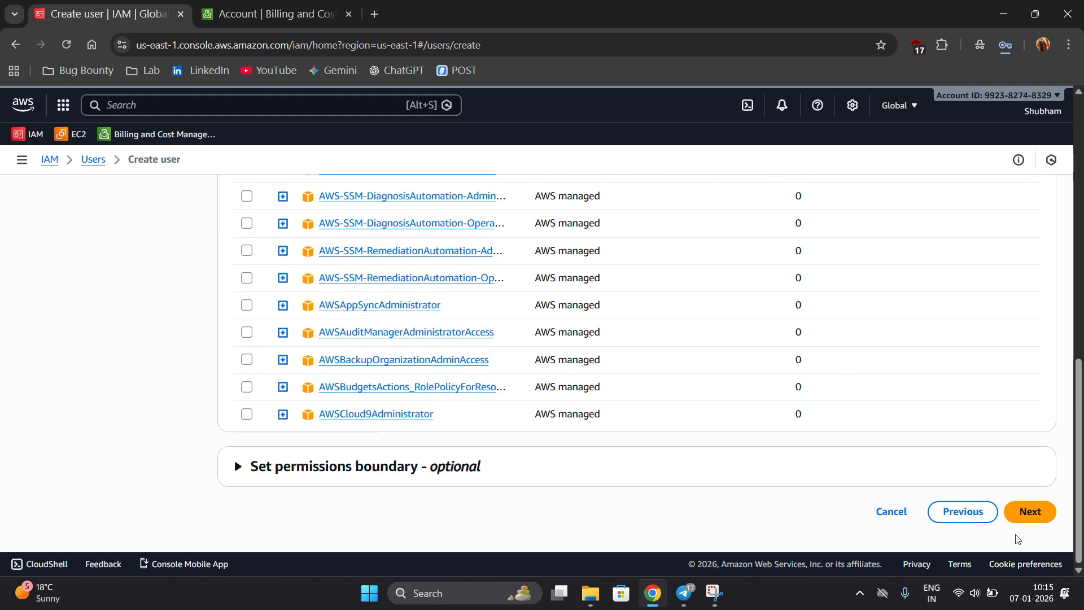
left_click(1029, 512)
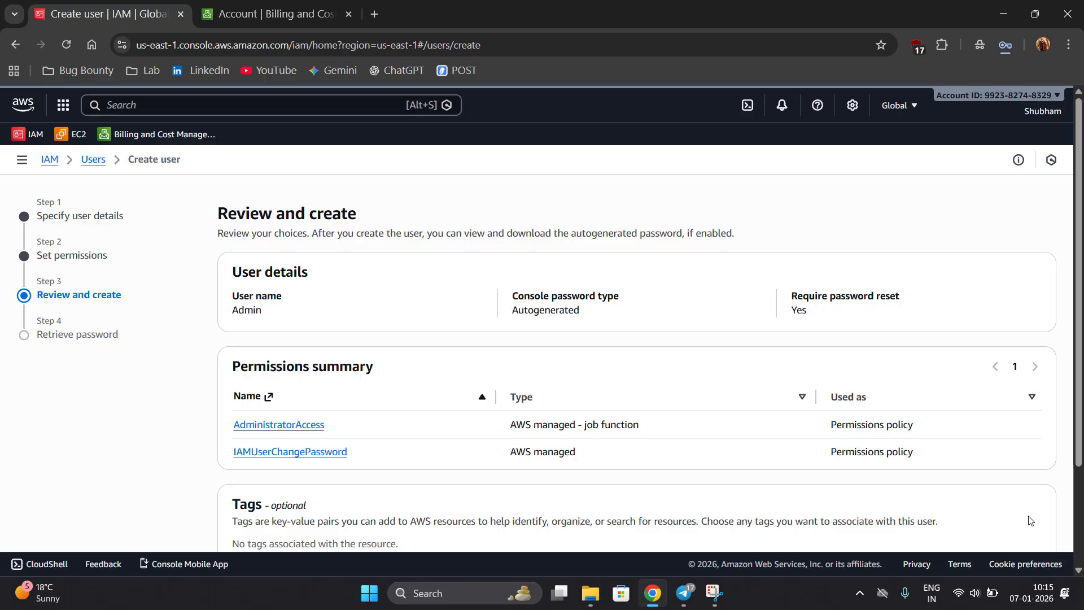
Step: Create the reviewed user and download its sign-in credentials as a CSV file before leaving the password page
scroll(389, 458, "down", 2)
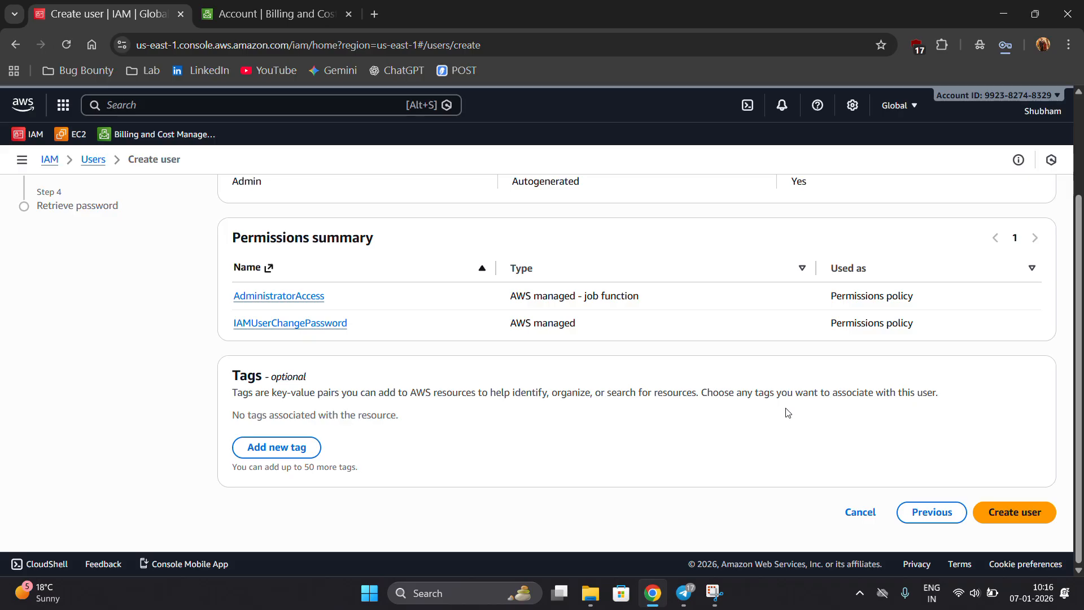
left_click(996, 521)
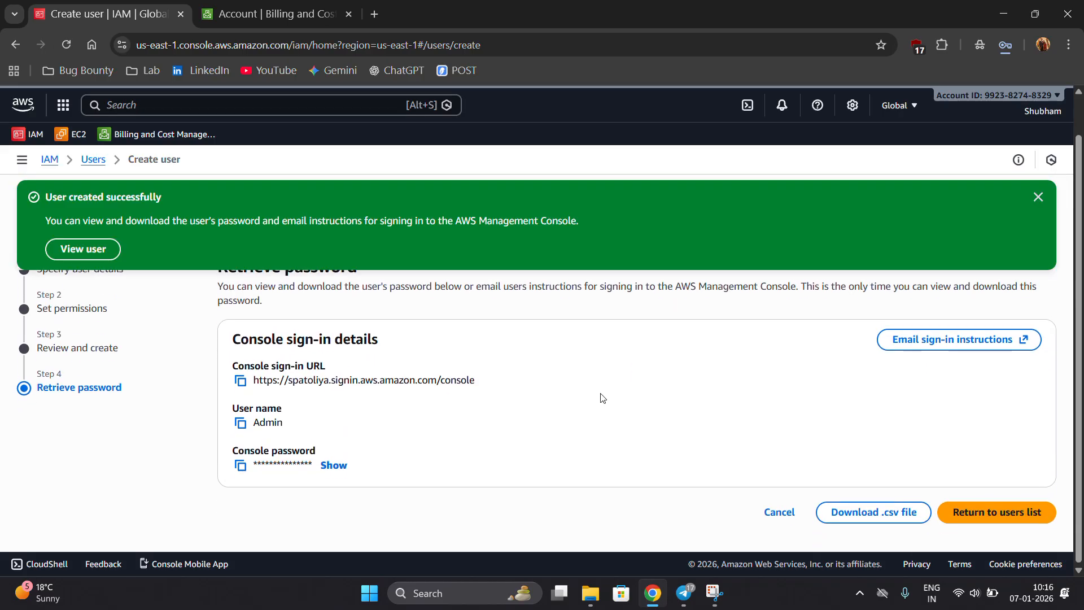
left_click(989, 512)
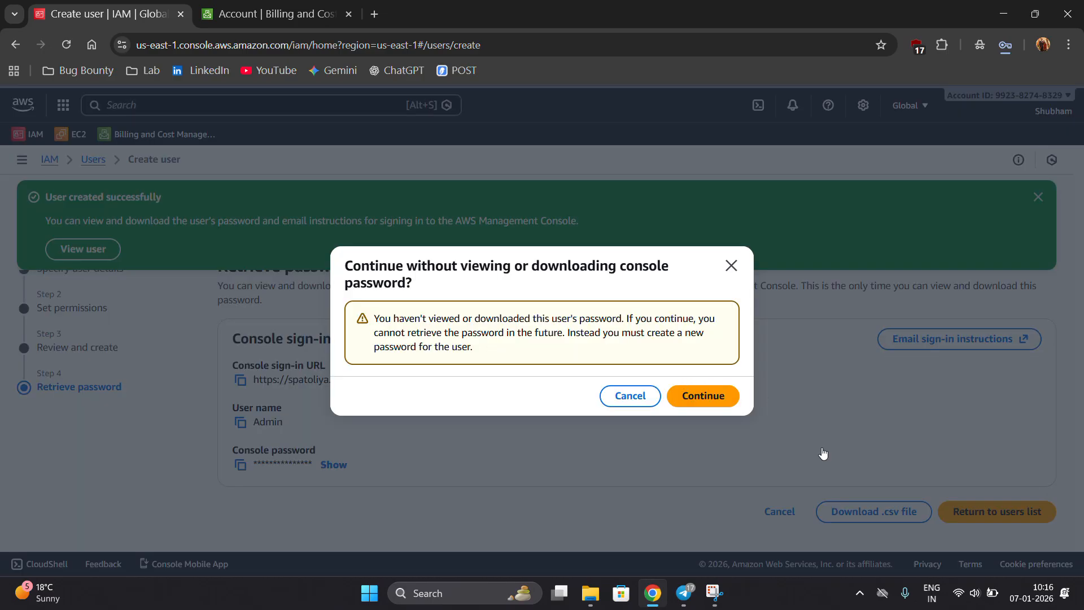
left_click(733, 264)
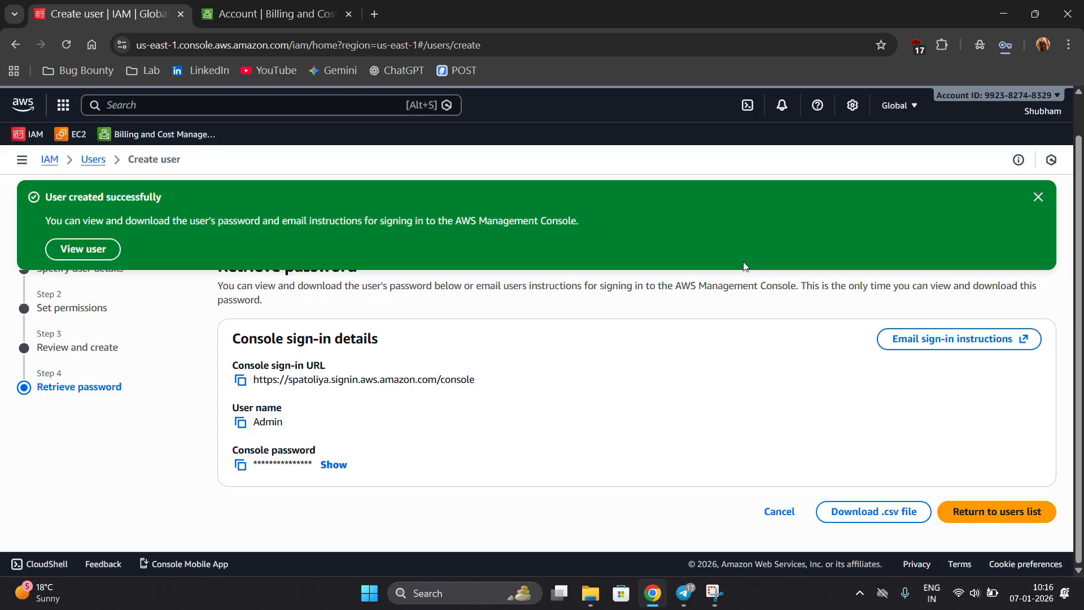
left_click(862, 515)
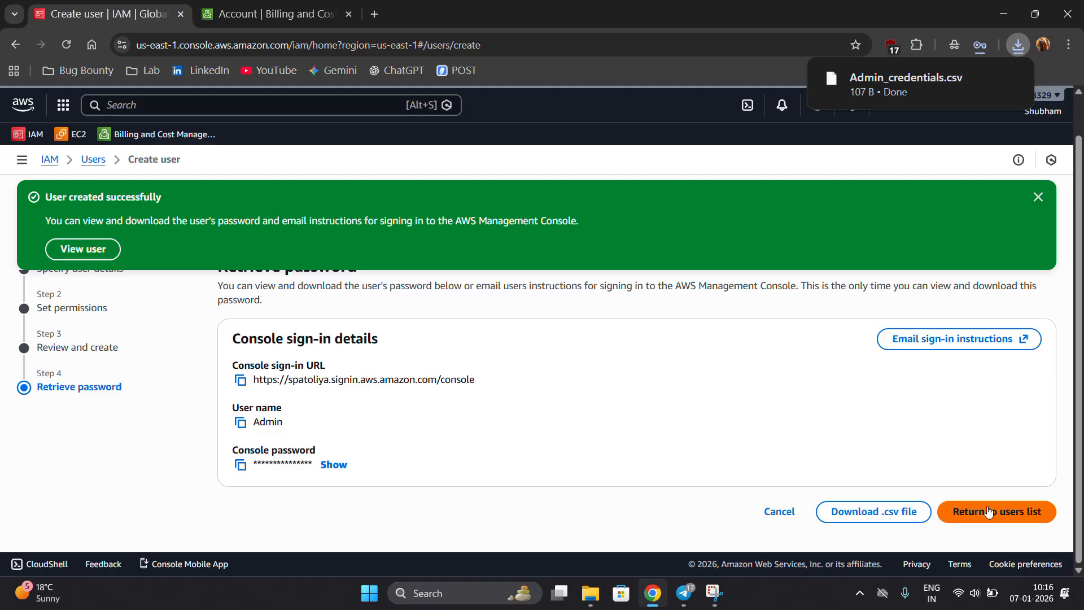
Step: Reveal and copy the new user's console password, and return to the users list
left_click(331, 465)
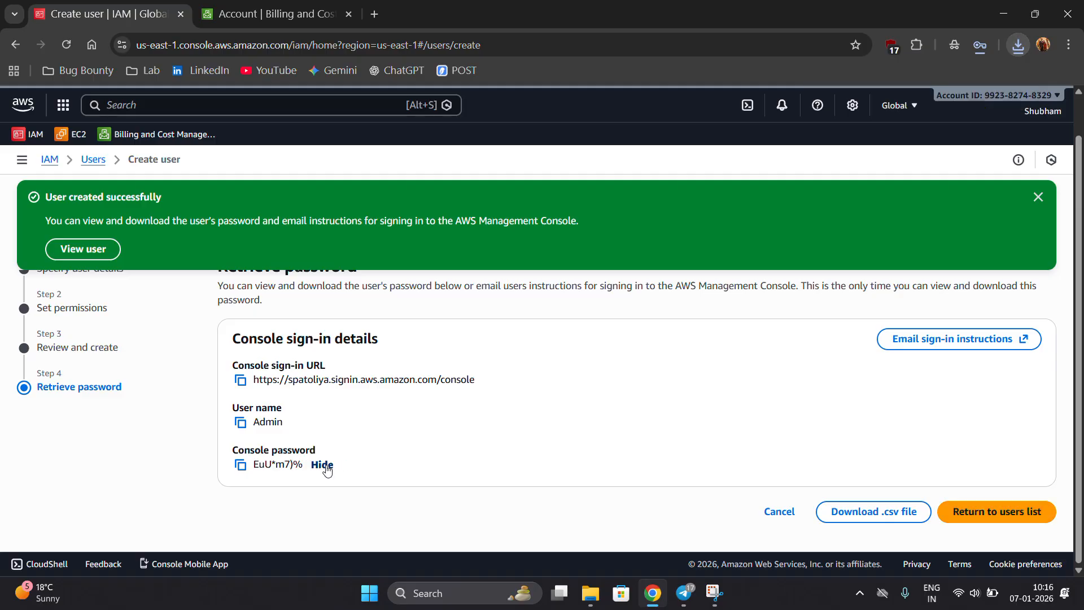
left_click(240, 465)
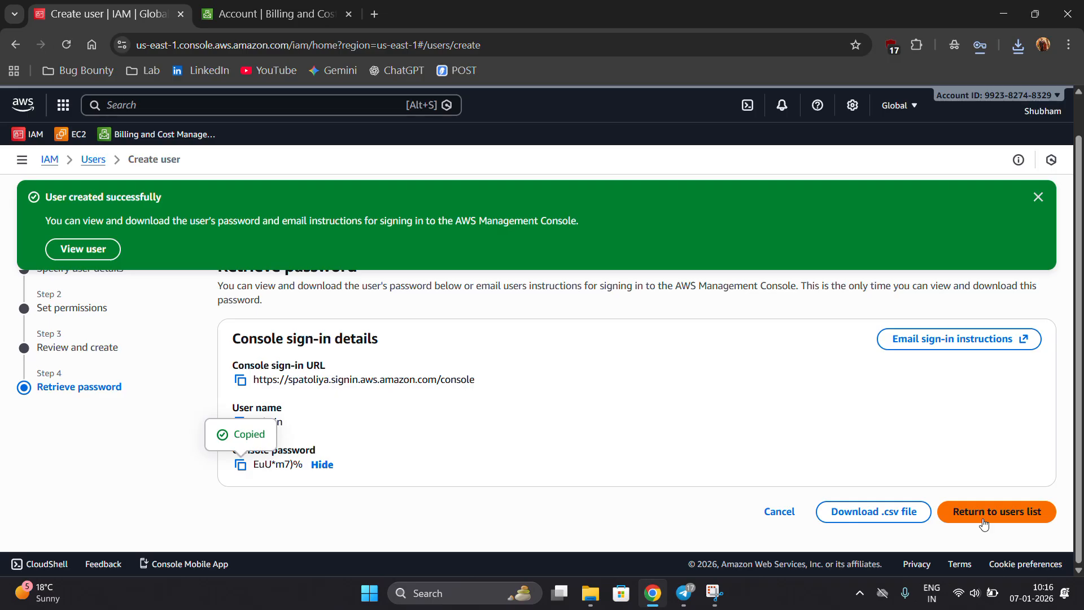
left_click(983, 511)
scroll(484, 388, "down", 2)
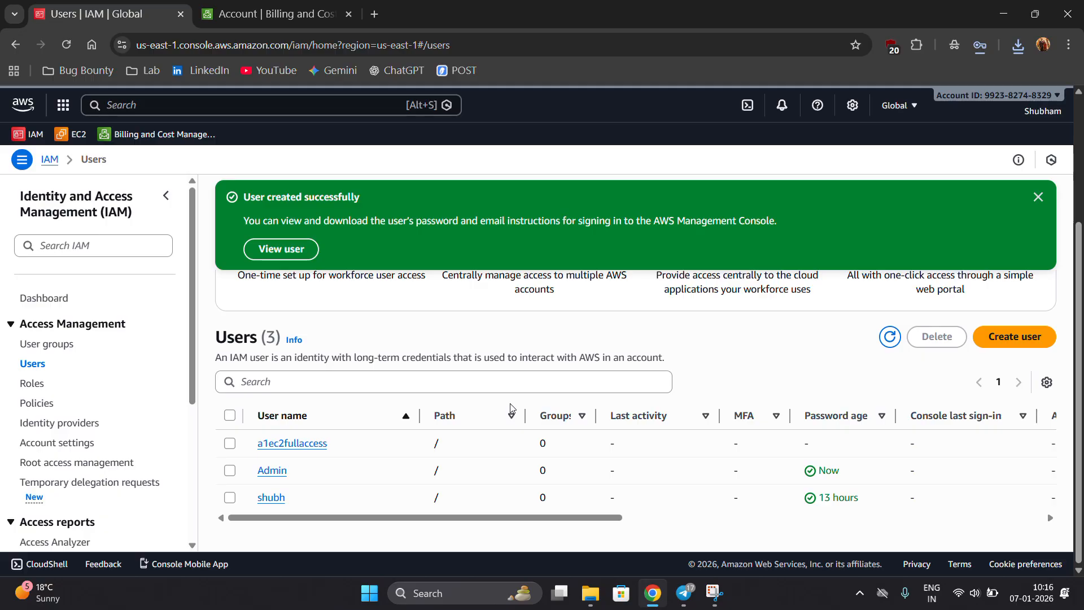
Step: Open an incognito browser window, go to the AWS website and open the console sign-in page
left_click(1068, 45)
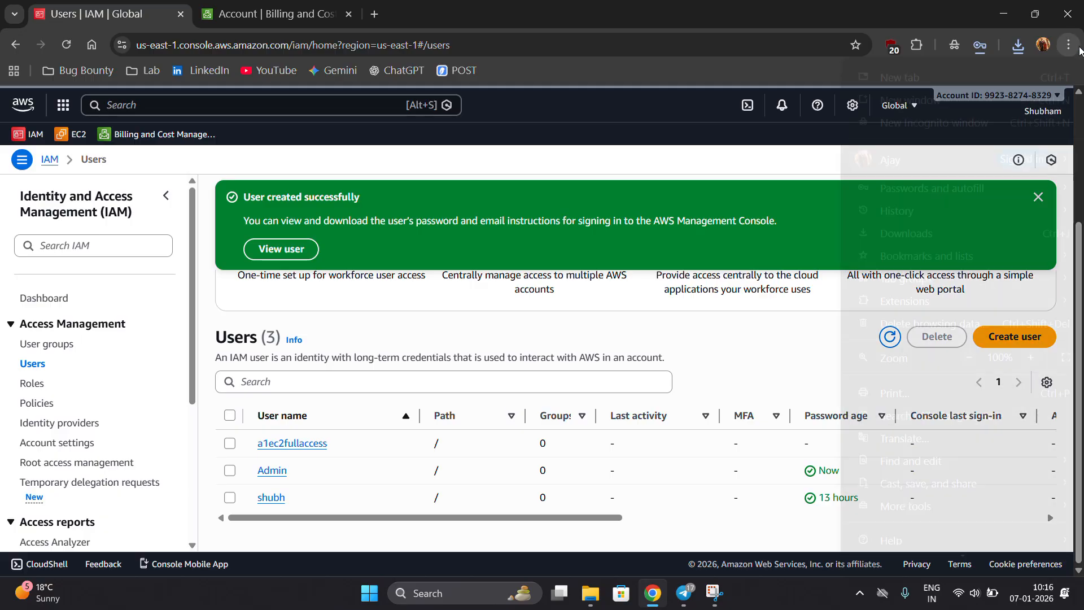
left_click(984, 128)
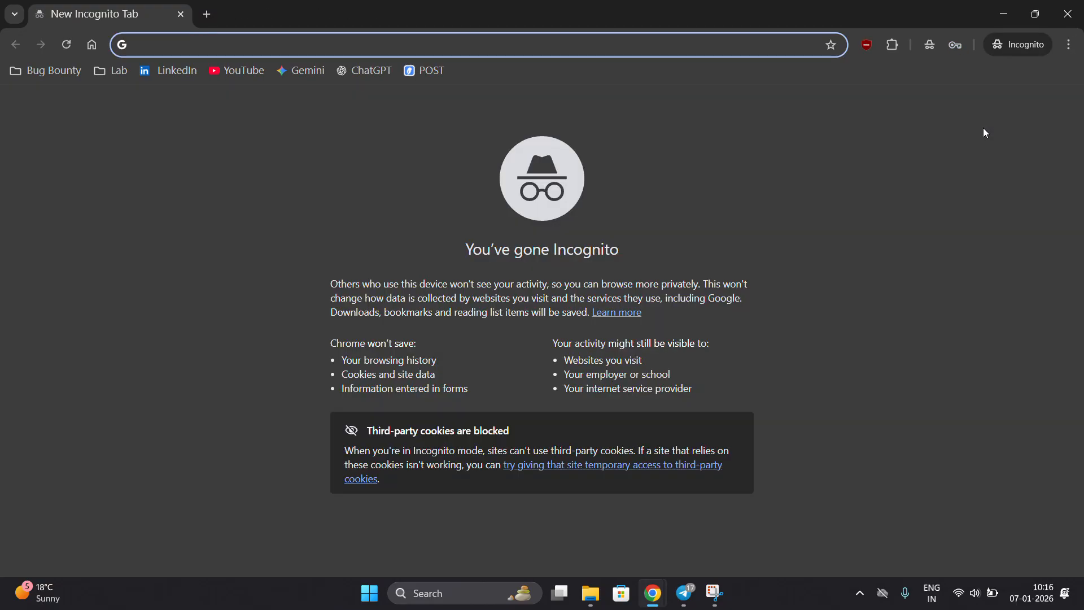
type("aws")
key("Return")
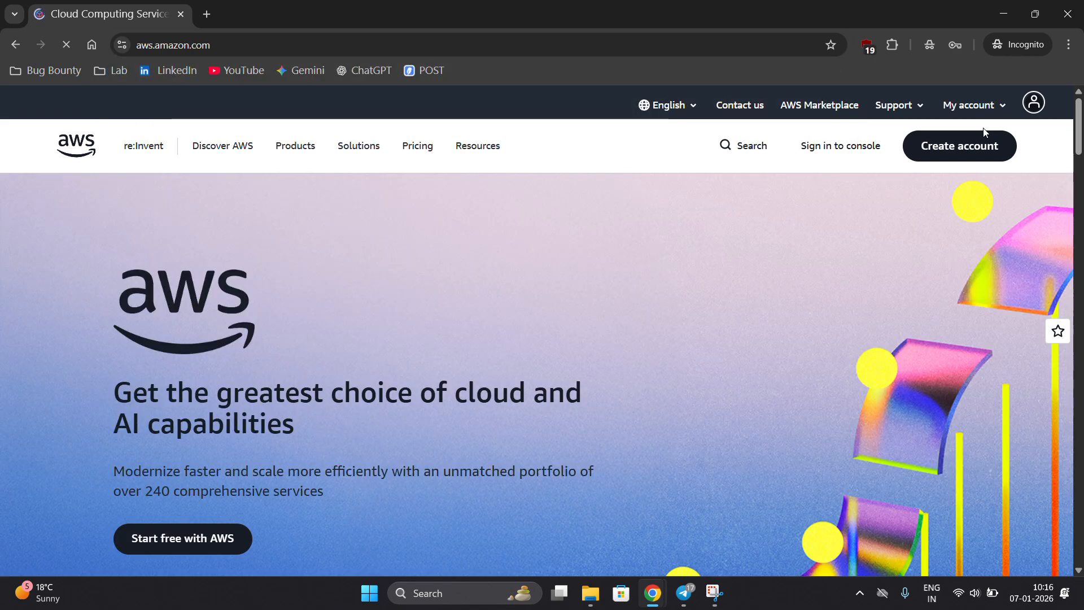
left_click(849, 147)
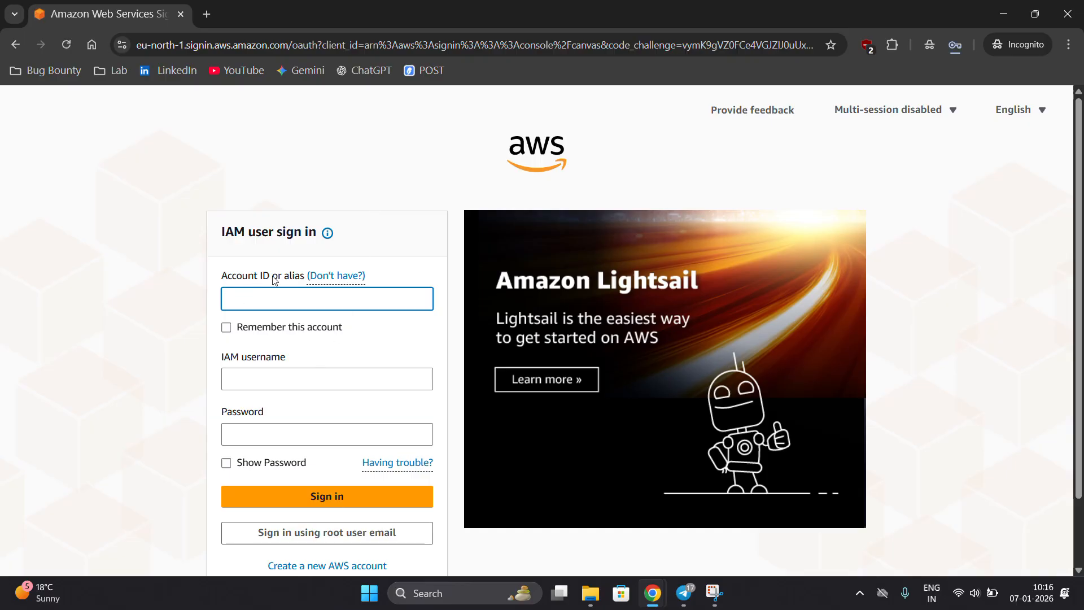
Step: Copy the account ID from the signed-in console window and paste it into the incognito IAM sign-in form
left_click(994, 23)
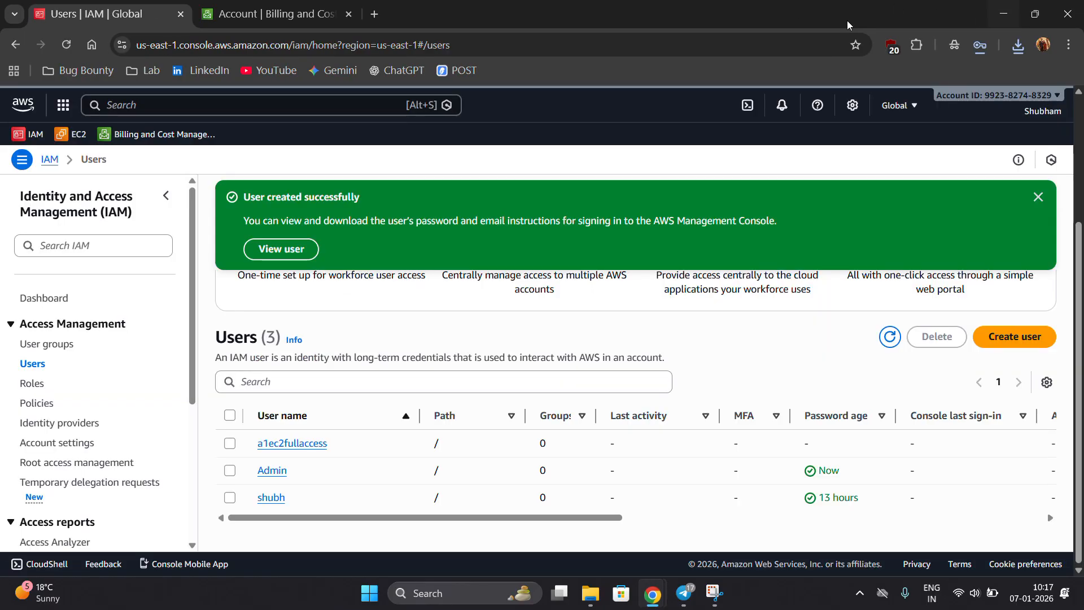
left_click(1024, 113)
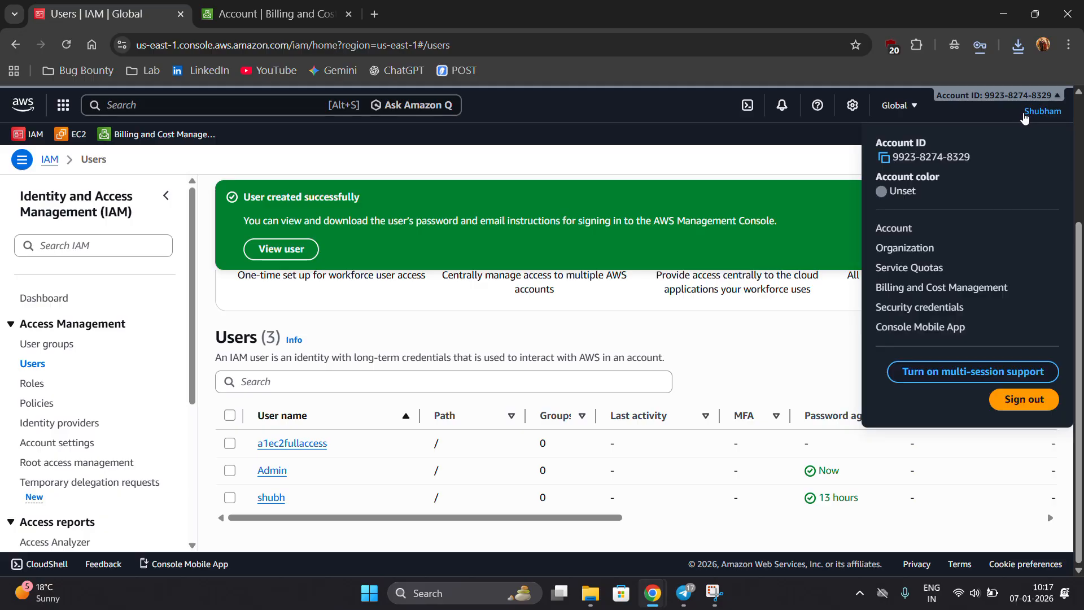
left_click(884, 160)
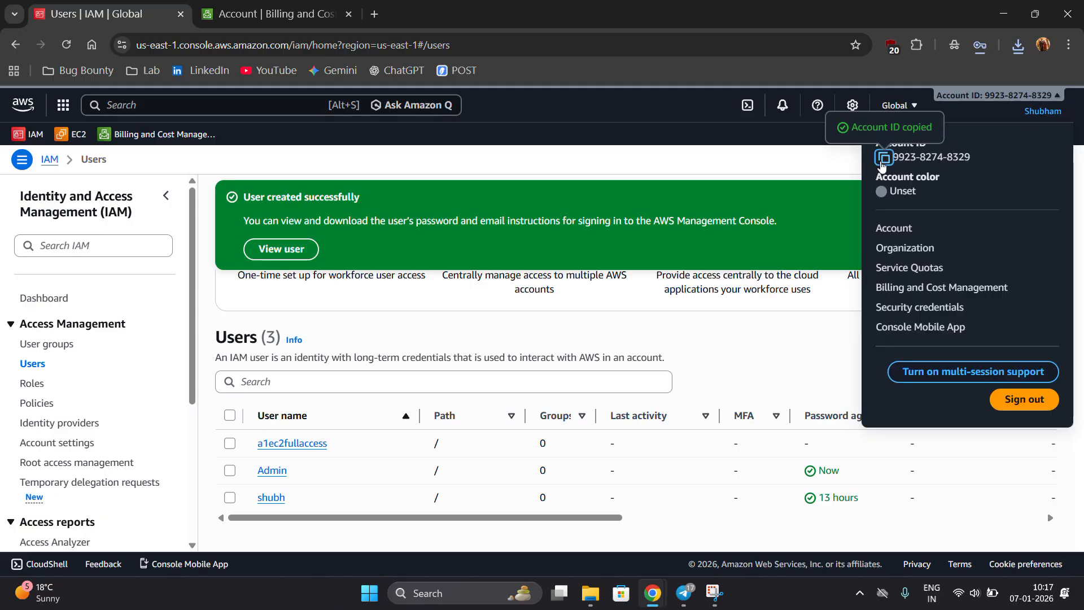
key("alt+Tab")
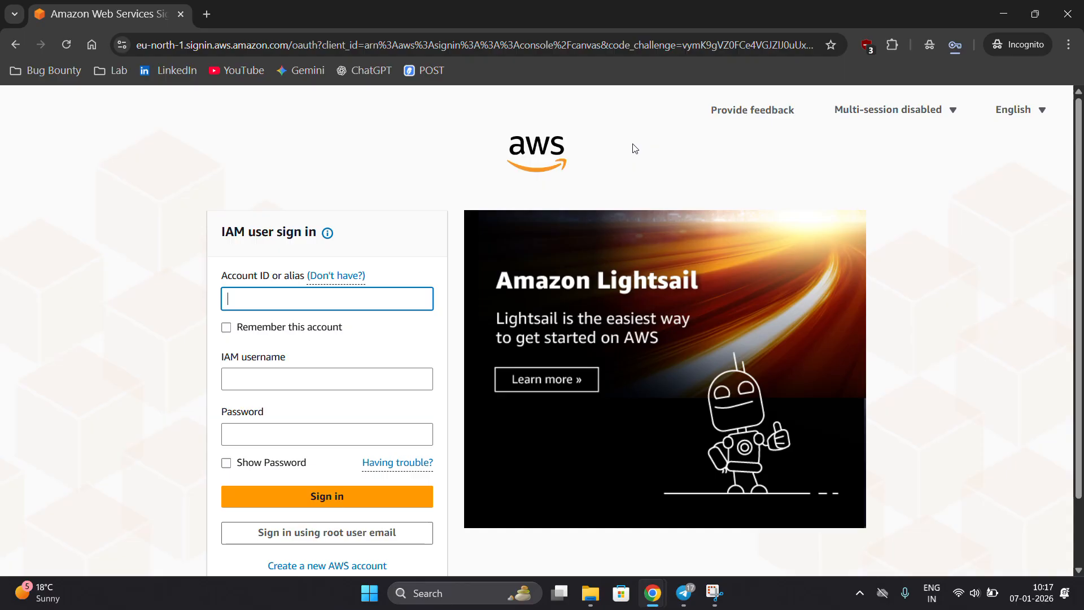
key("ctrl+v")
Step: Enter admin in lowercase as the IAM username and move on to the password field
left_click(344, 373)
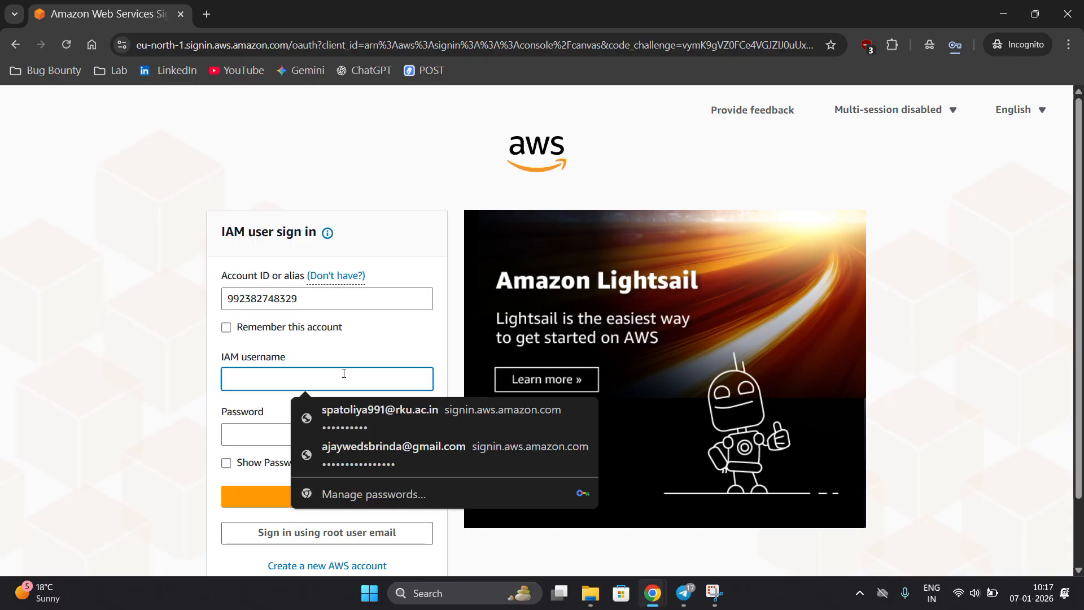
type("ADMIN")
key("Tab")
key("shift+Tab")
type("admin")
key("Tab")
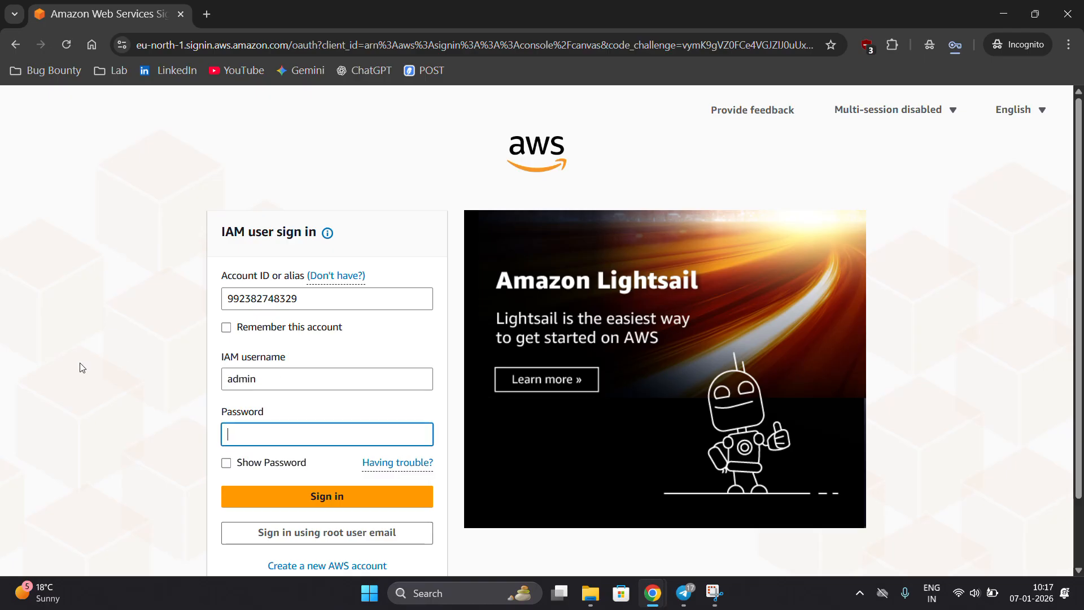
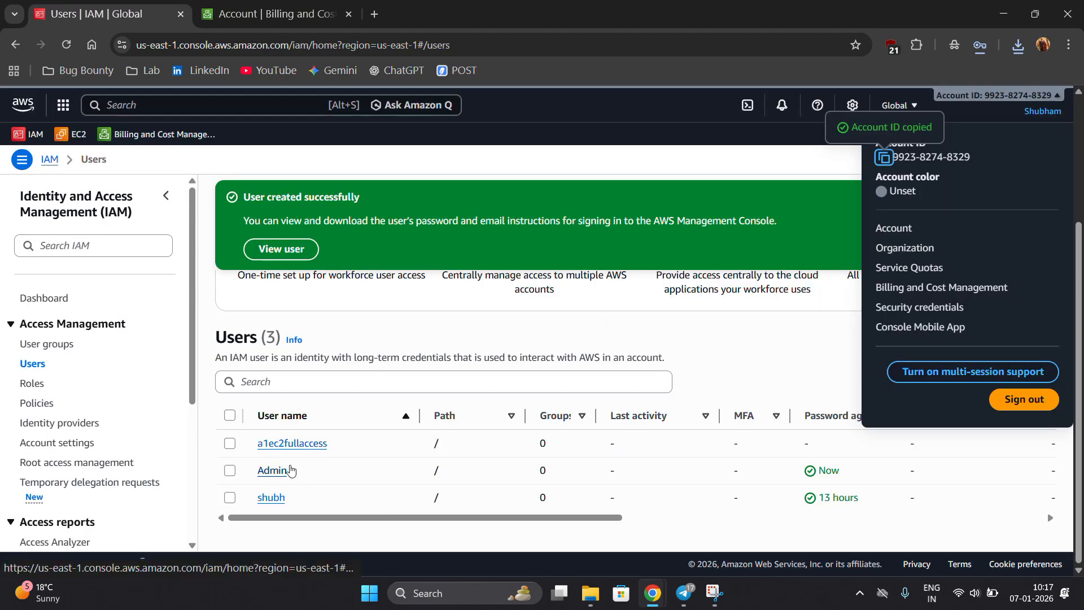
Step: Locate the downloaded Admin_credentials.csv in its folder and open it in Excel, making Excel the default app for .csv files
left_click(1019, 45)
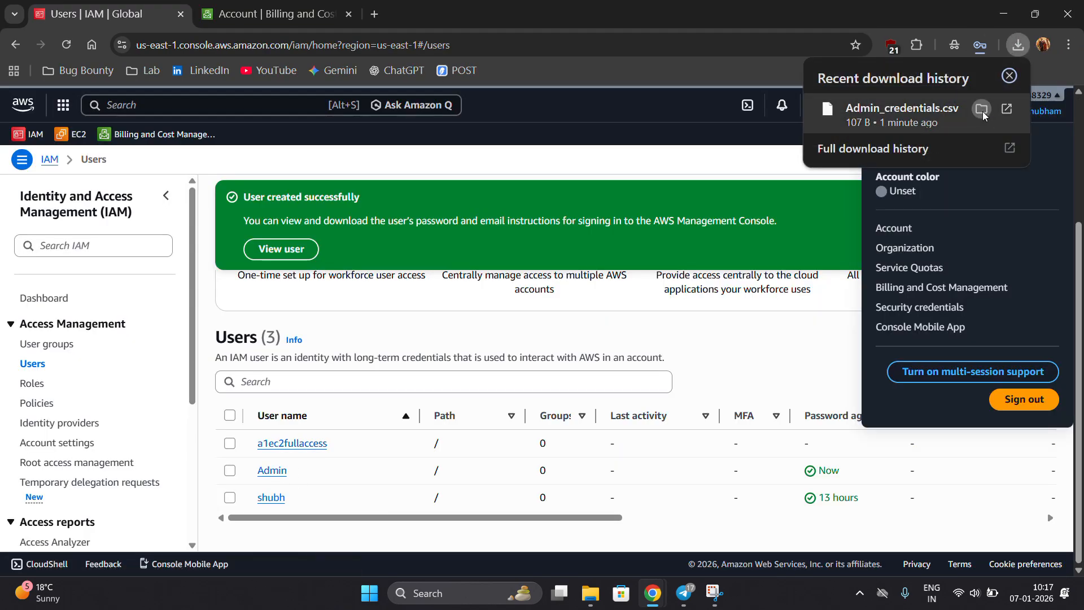
left_click(981, 108)
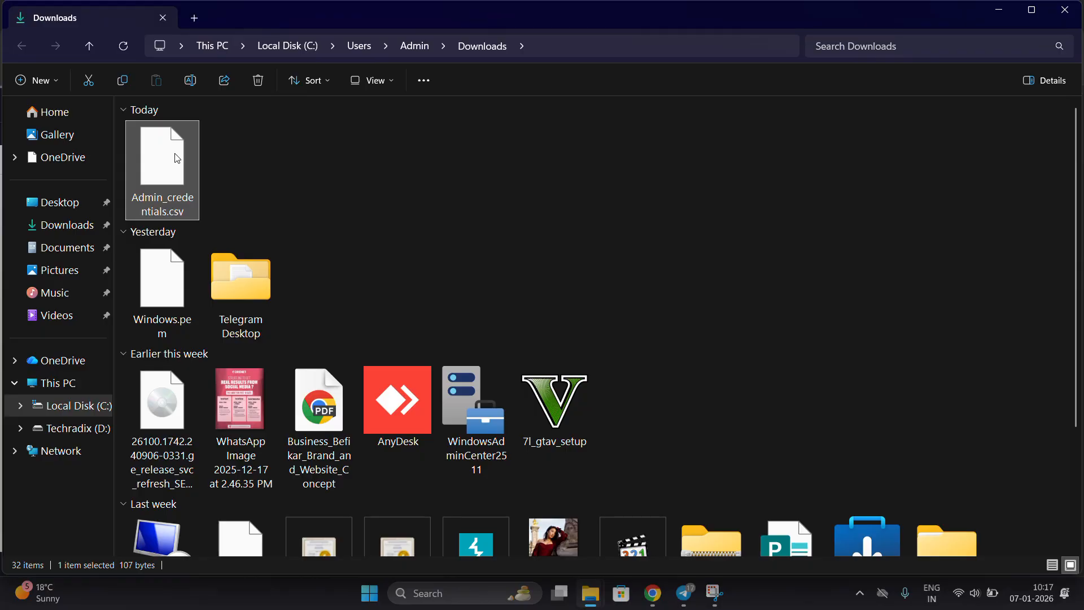
double_click(177, 159)
left_click(448, 227)
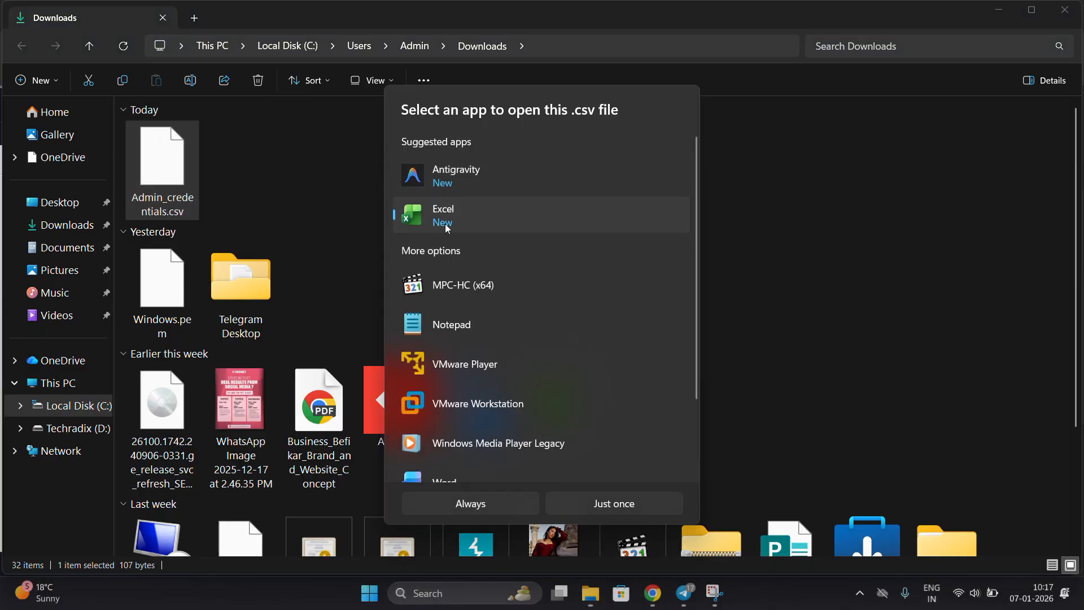
left_click(461, 504)
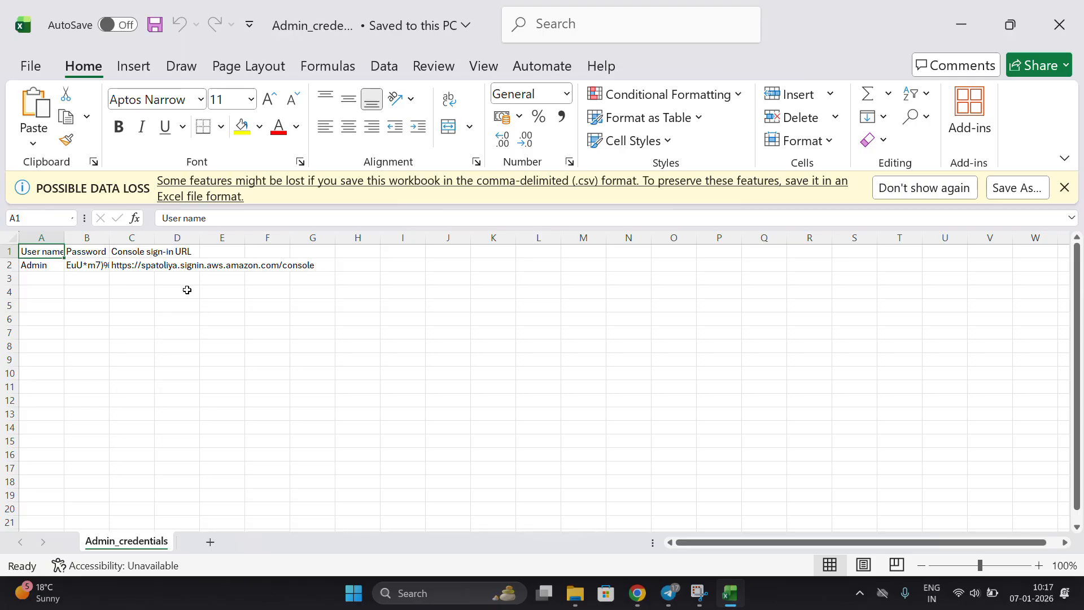
Step: Widen the Password column, copy the whole password from cell B2, and minimise the Excel and Downloads windows
left_click(87, 264)
left_click_drag(109, 237, 212, 240)
double_click(169, 262)
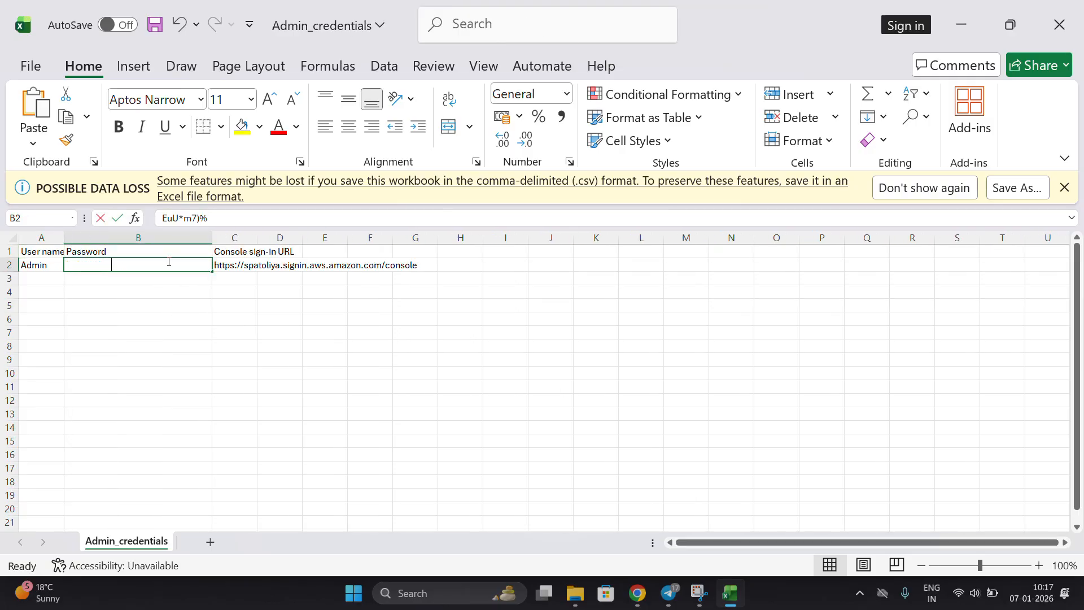
key("ctrl+a")
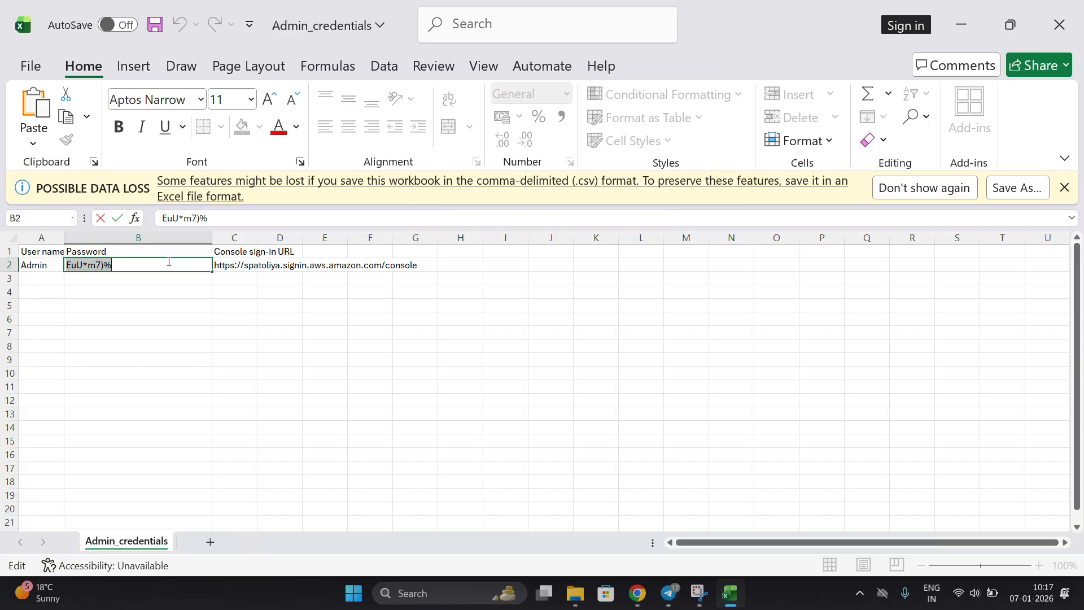
left_click(962, 25)
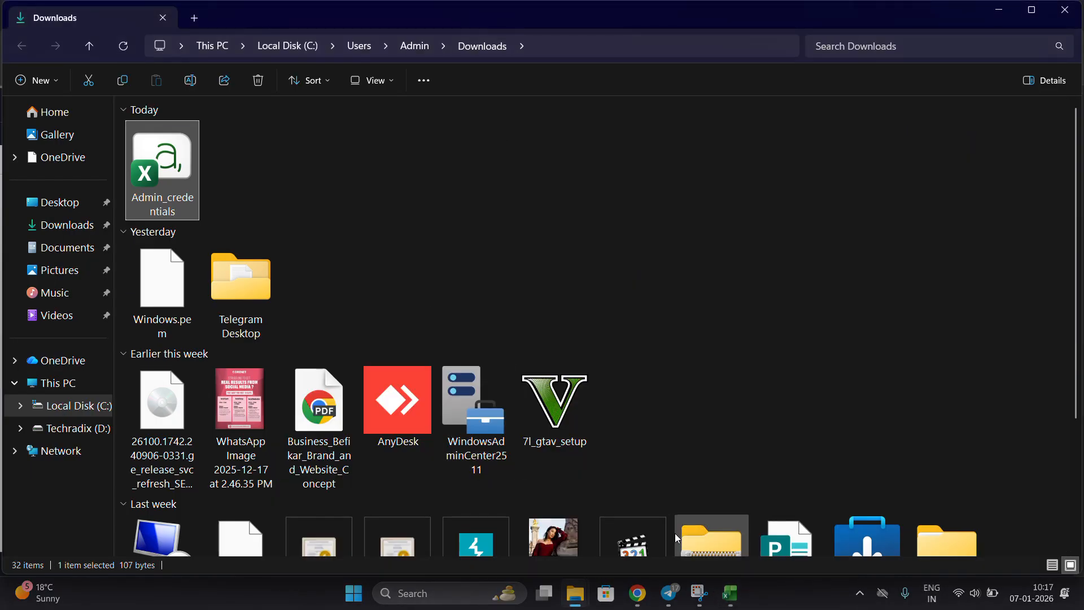
left_click(984, 8)
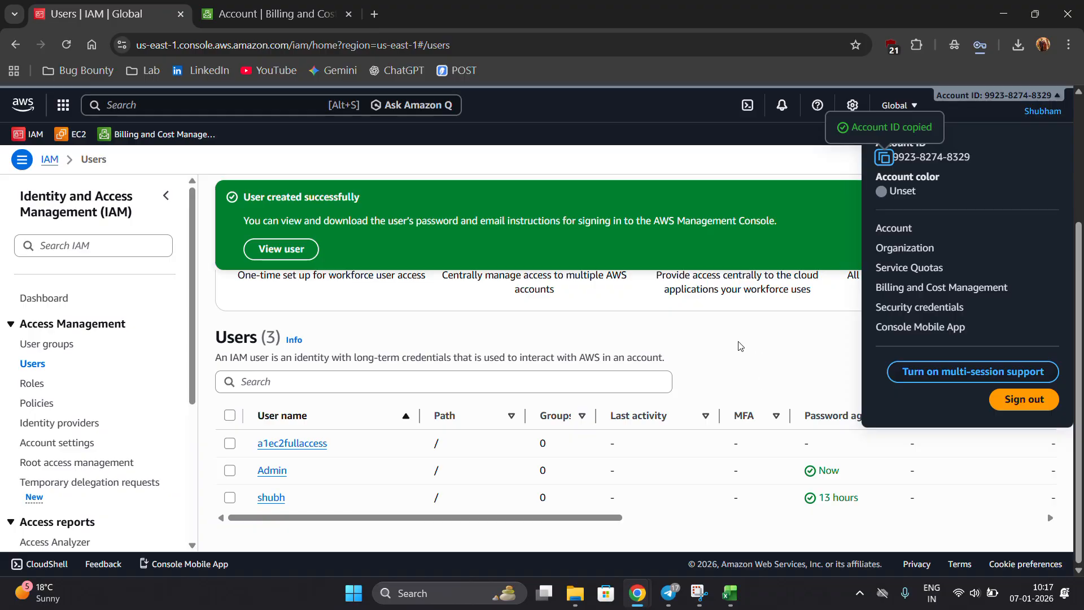
Step: Switch to the incognito AWS sign-in window, paste the copied account password, and sign in as the IAM user
key("alt+Tab")
key("alt+Tab")
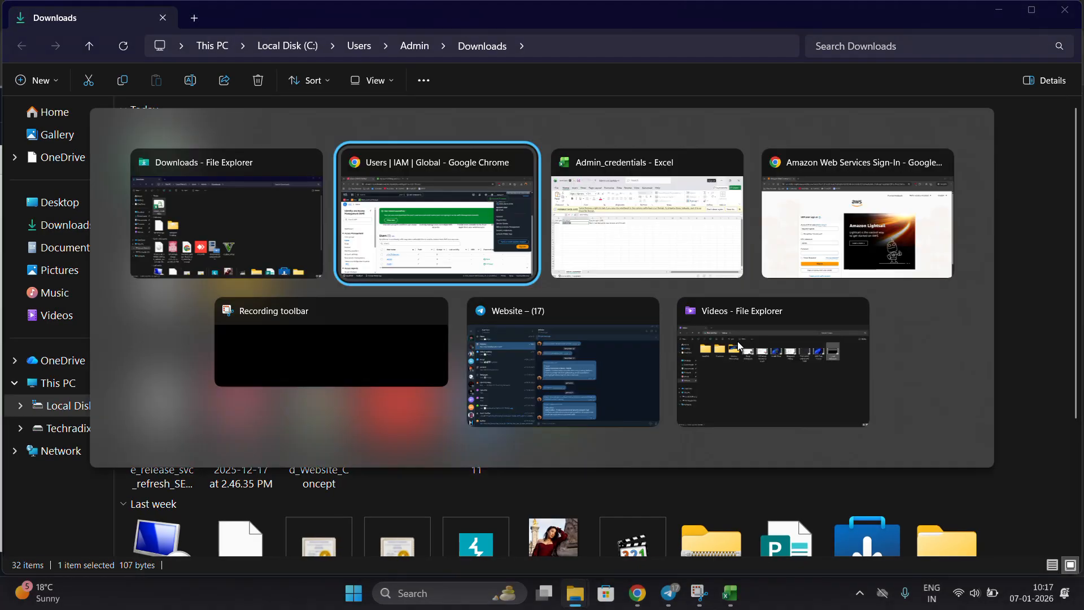
key("alt+Tab")
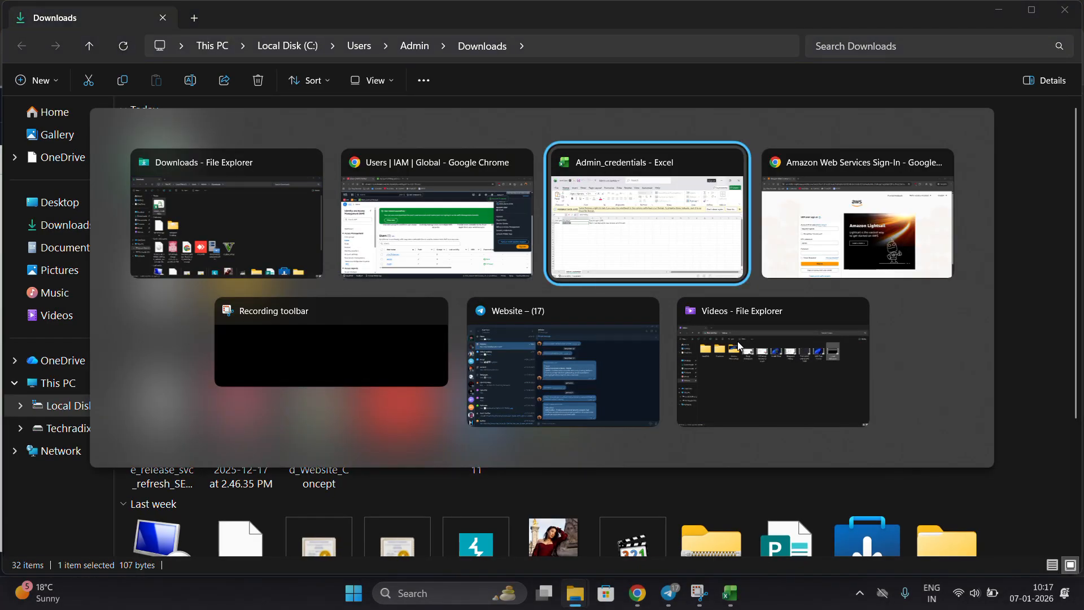
key("alt+Tab")
left_click(297, 433)
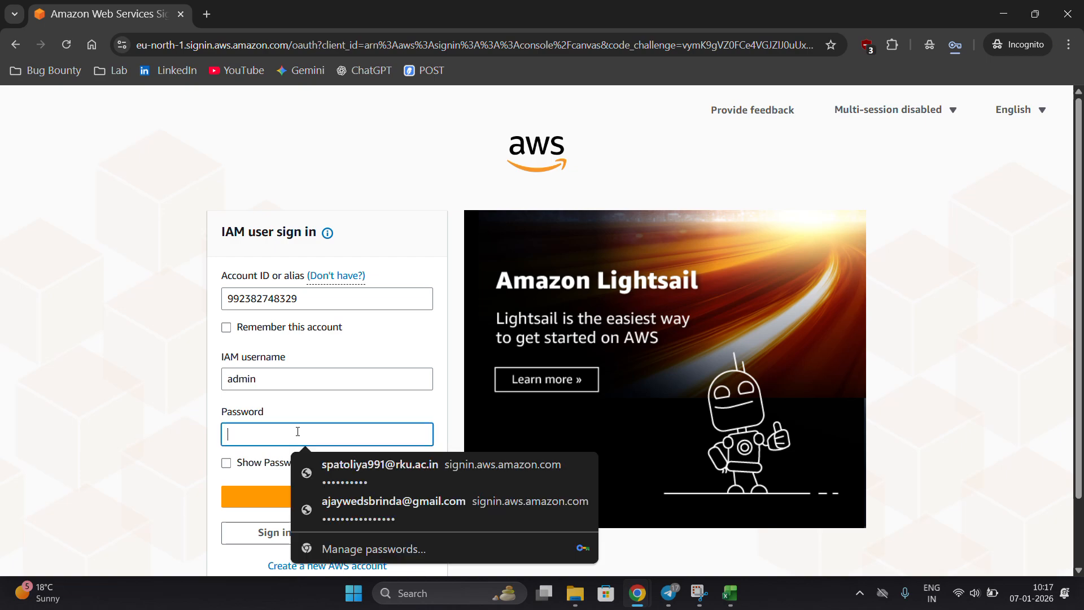
left_click(258, 500)
left_click(257, 497)
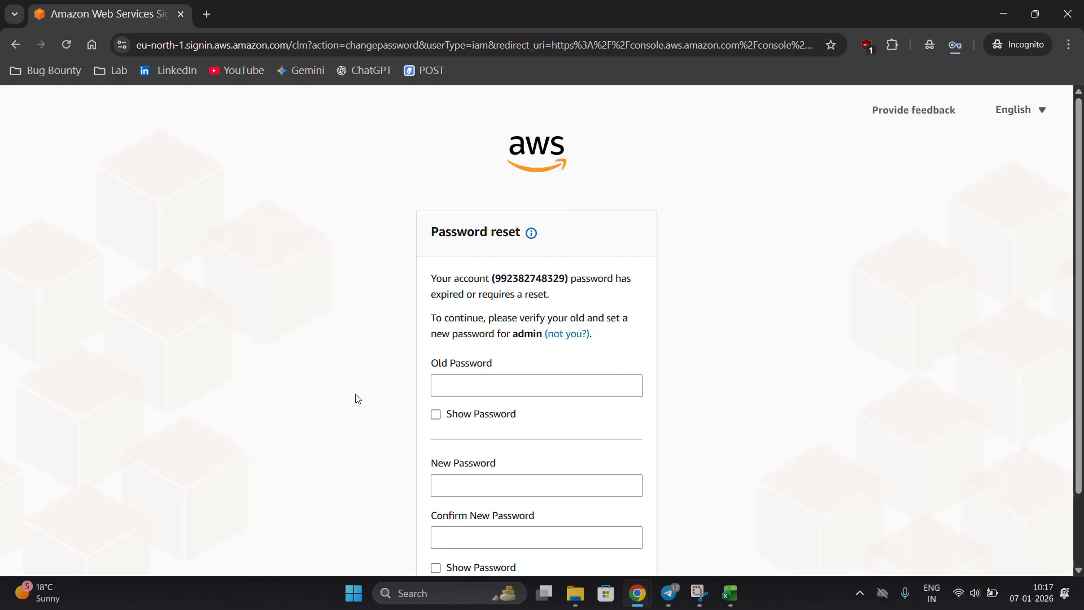
Step: Reset the IAM user's password by pasting the old password and entering the new one twice, and continue to the console
scroll(721, 392, "down", 3)
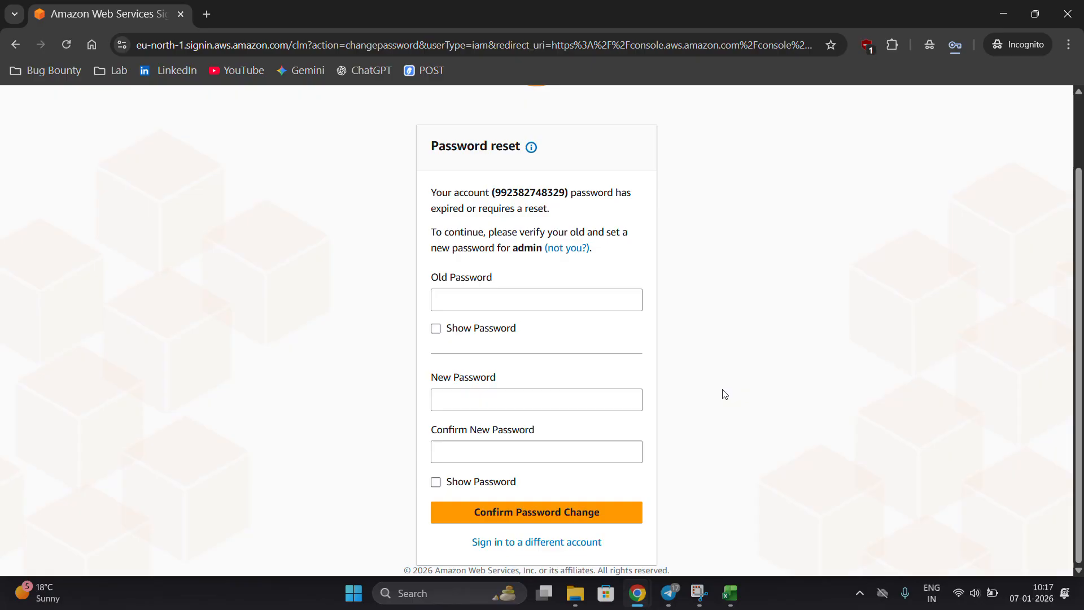
left_click(487, 301)
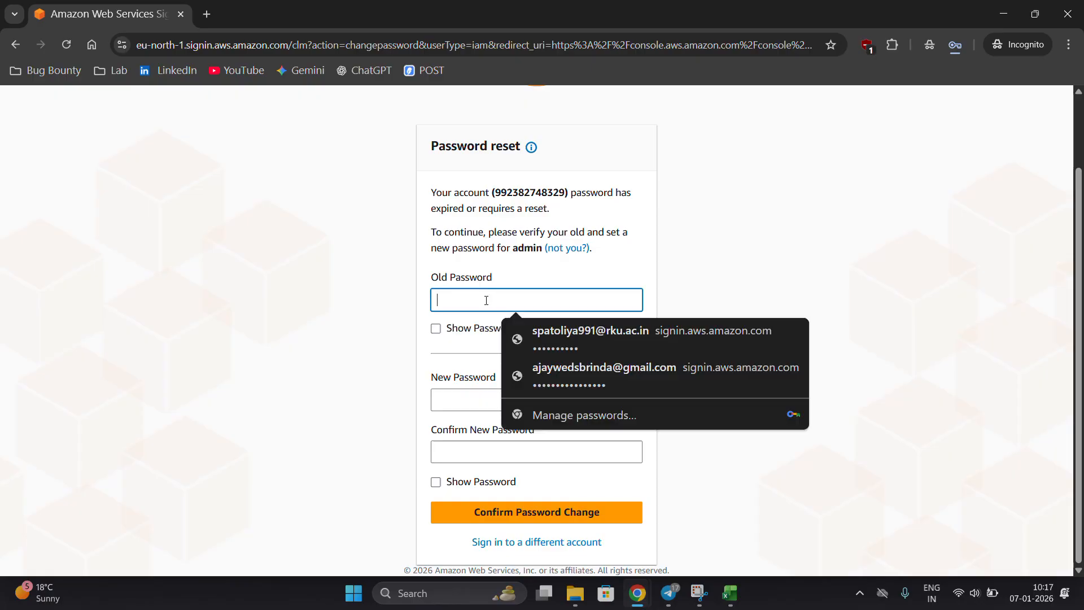
key("ctrl+v")
left_click(474, 400)
type("***")
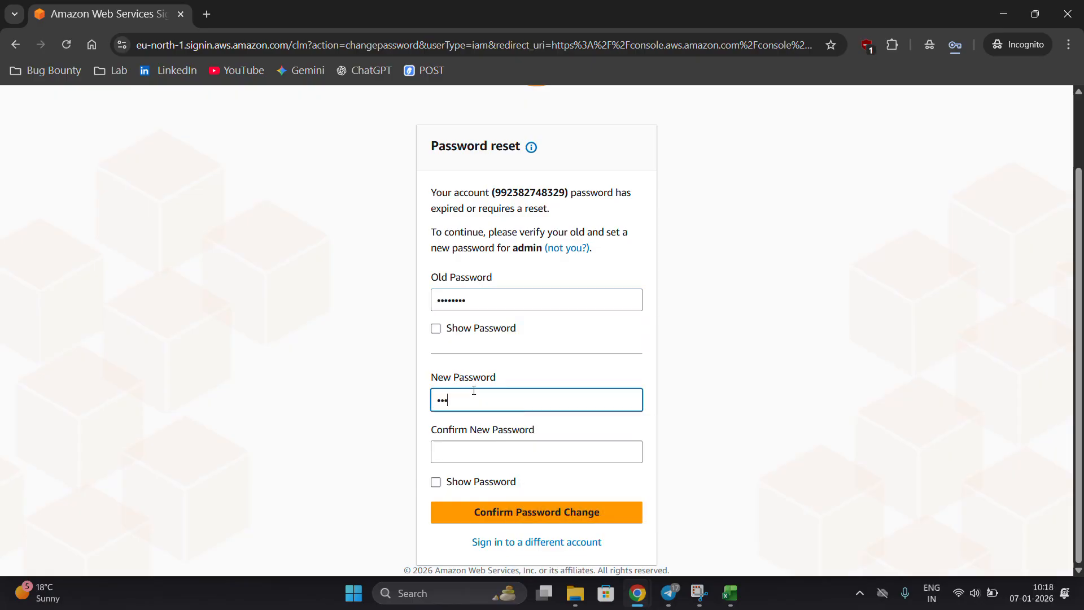
type("******")
key("Tab")
type("*")
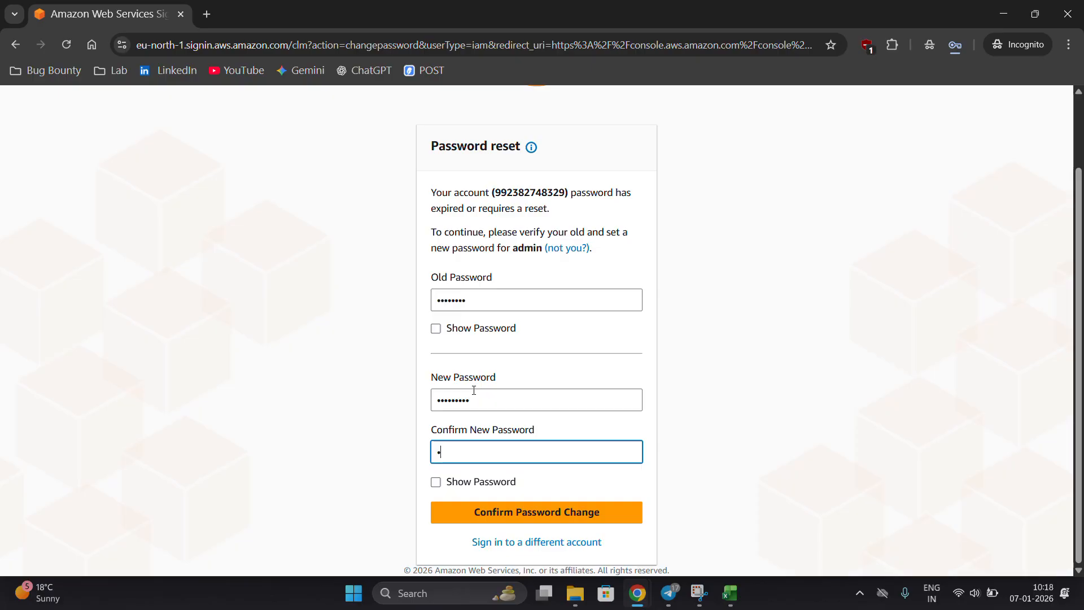
type("********")
left_click(465, 512)
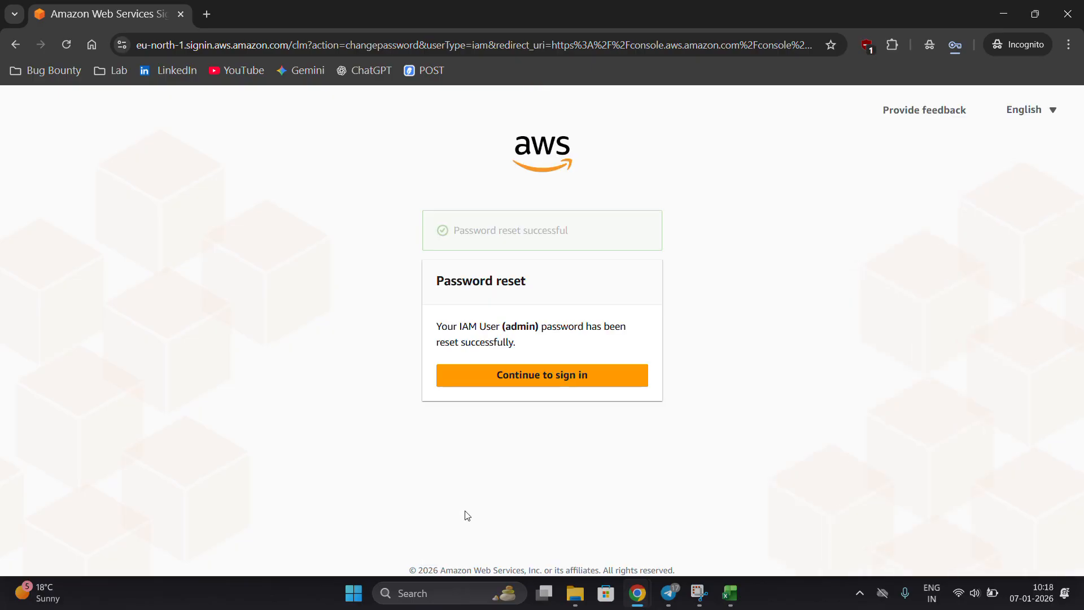
left_click(531, 389)
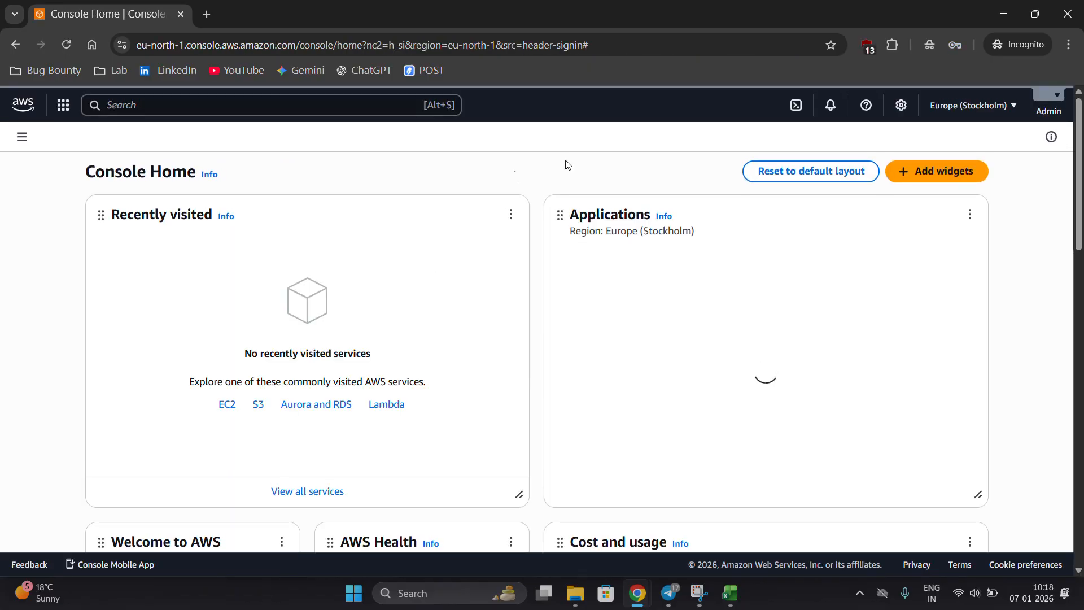
Step: Go through the console's introductory tips and finish them at Unified Settings
left_click(293, 218)
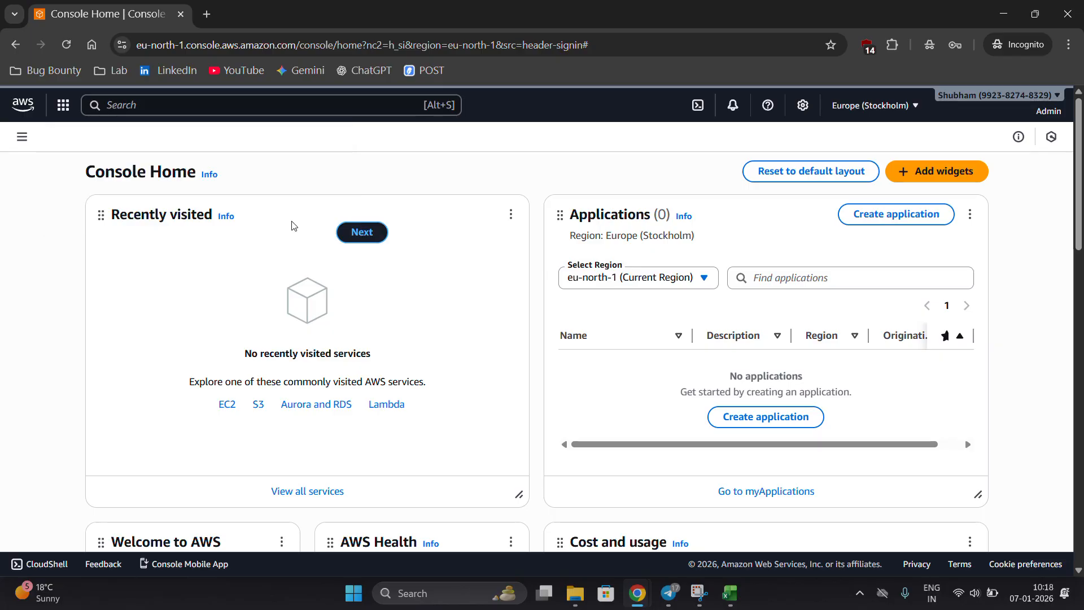
left_click(342, 233)
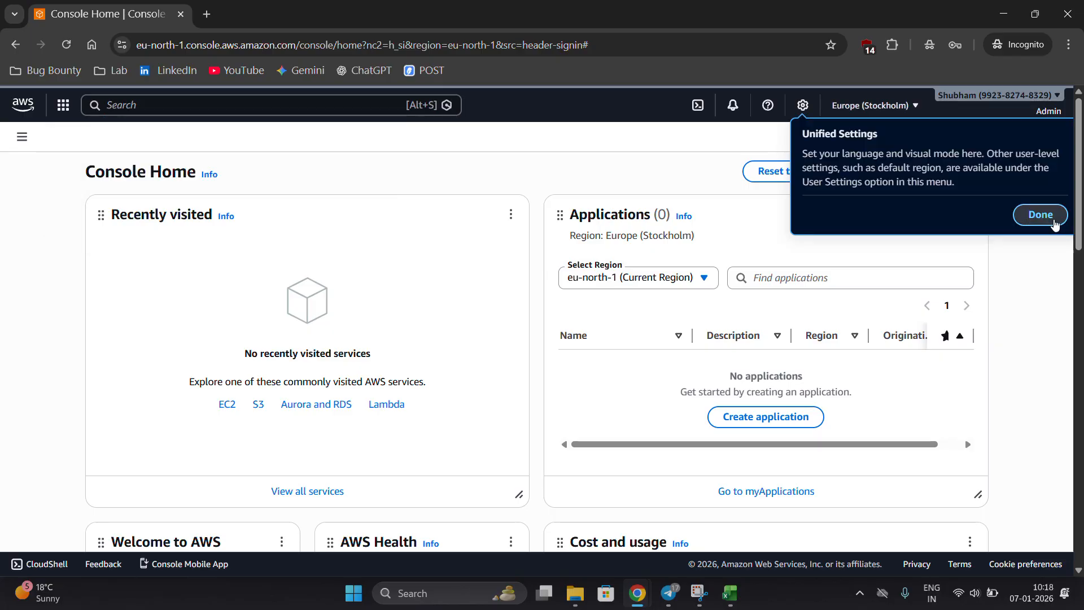
left_click(1046, 216)
Step: Close the stray billing account tab and show the account details to check the signed-in IAM user
left_click(1014, 219)
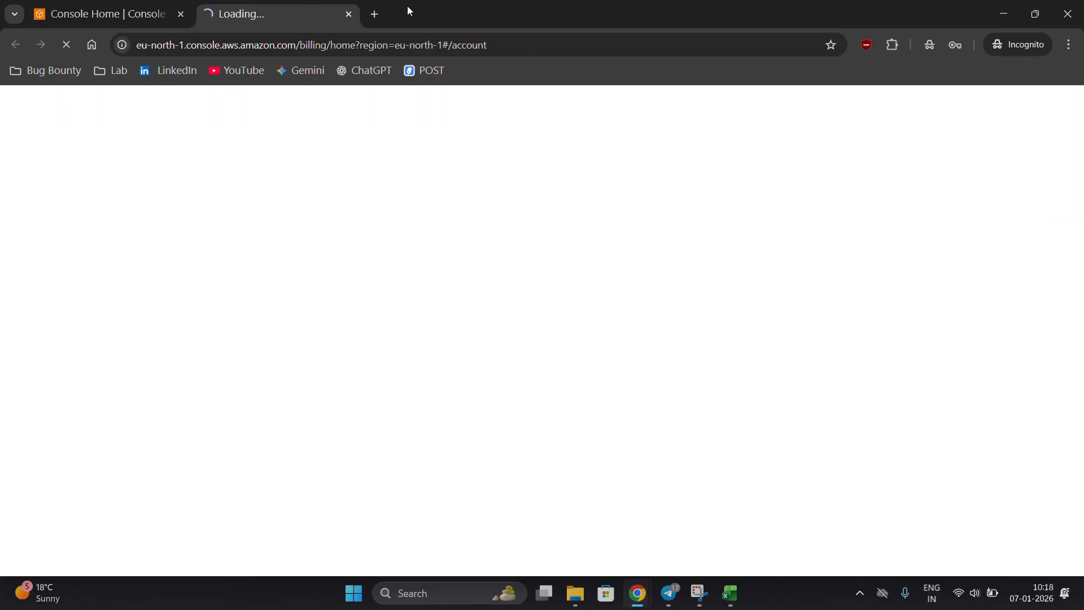
left_click(349, 14)
left_click(1016, 114)
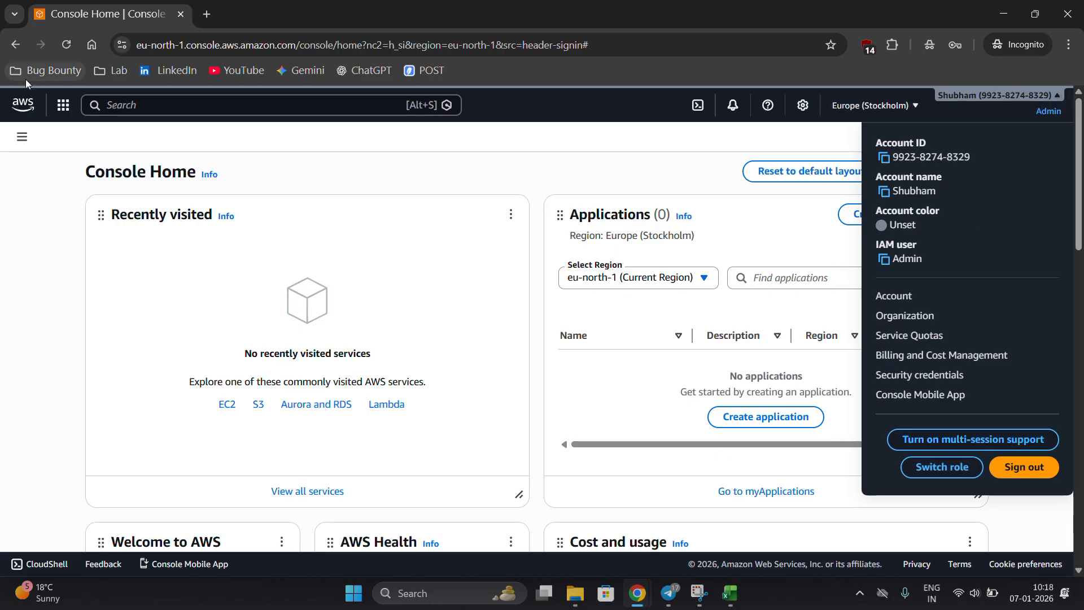
Step: Search the AWS services for ec2, open the EC2 dashboard, and look over its resources
left_click(60, 105)
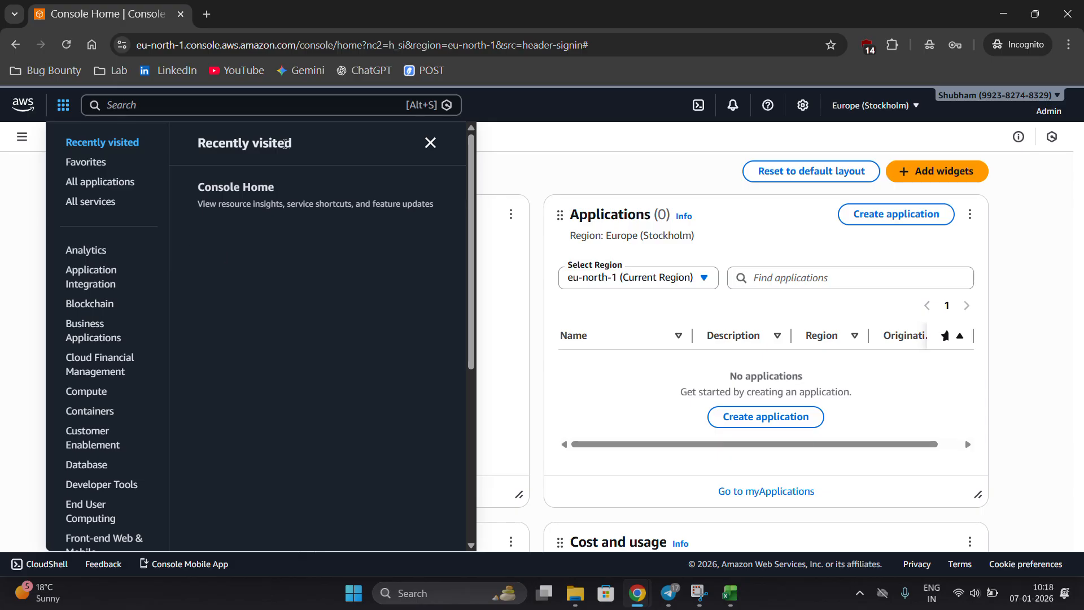
left_click(239, 105)
type("ec2")
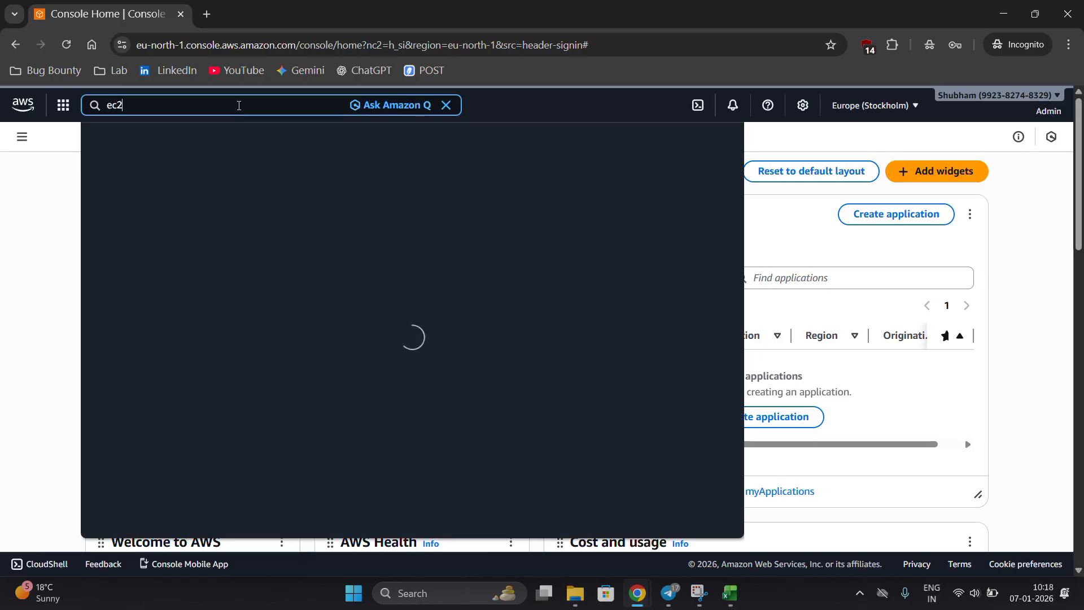
left_click(308, 180)
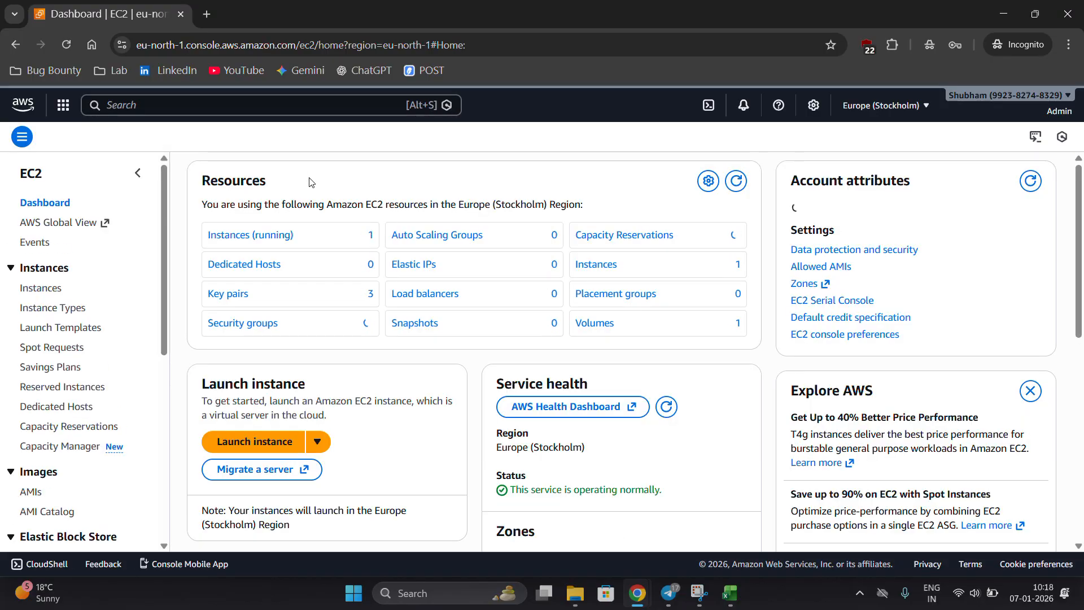
scroll(309, 182, "down", 9)
scroll(310, 182, "up", 10)
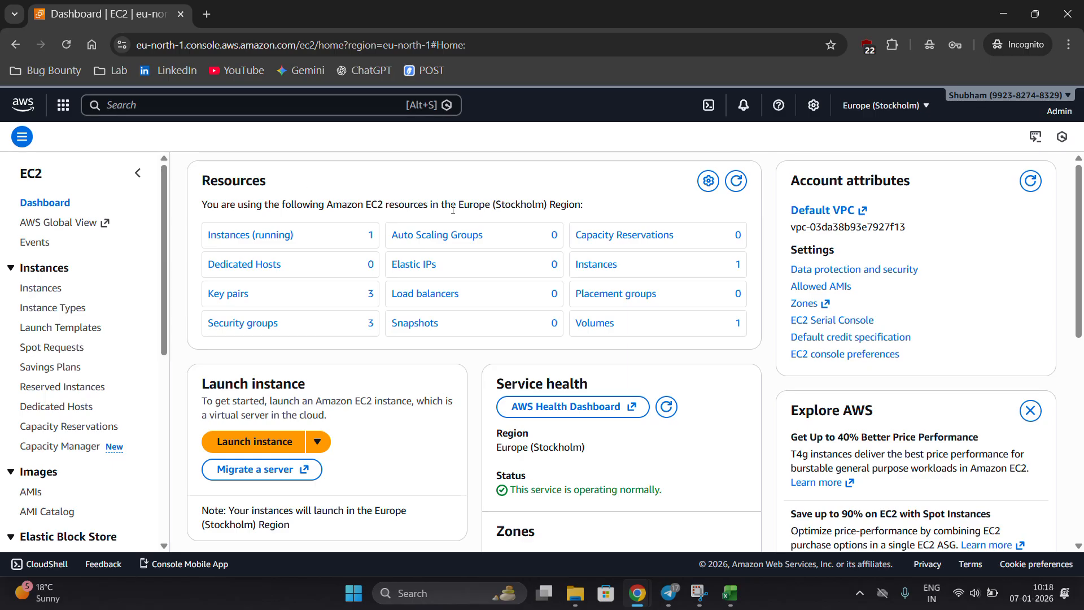
key("super+shift+s")
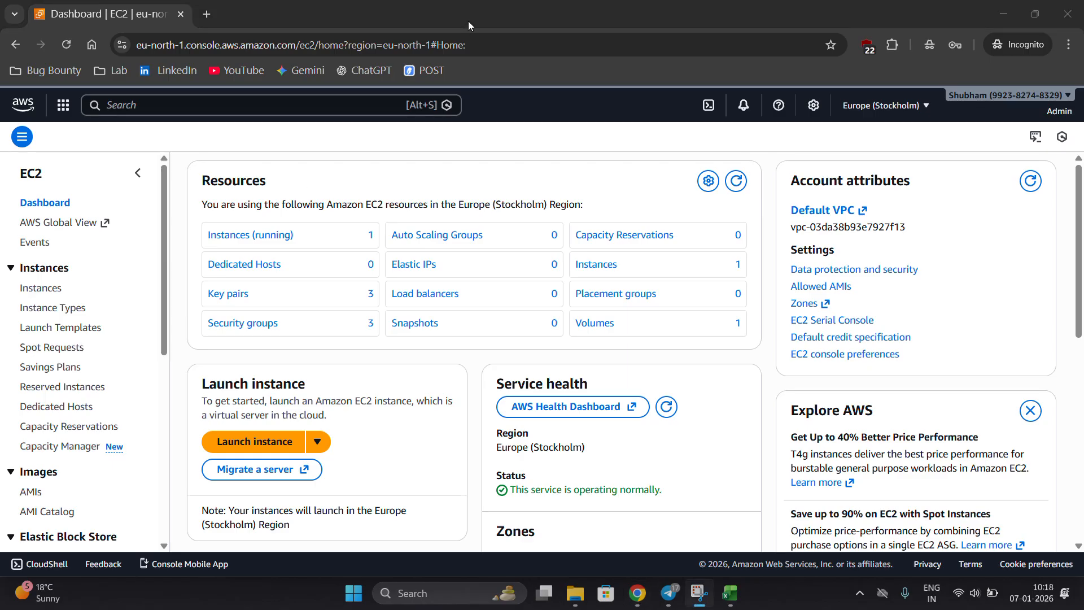